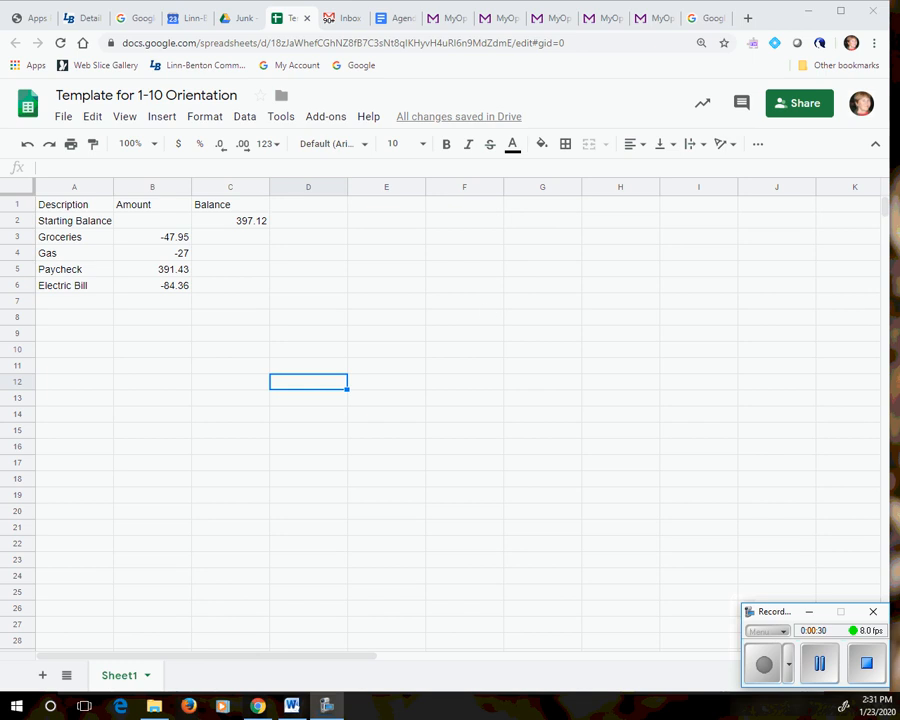
Step: Make a copy of the spreadsheet named "Copy of Template for 1-10 Orientation" in the Junk folder
{"action": "left_click", "coordinate": [63, 118]}
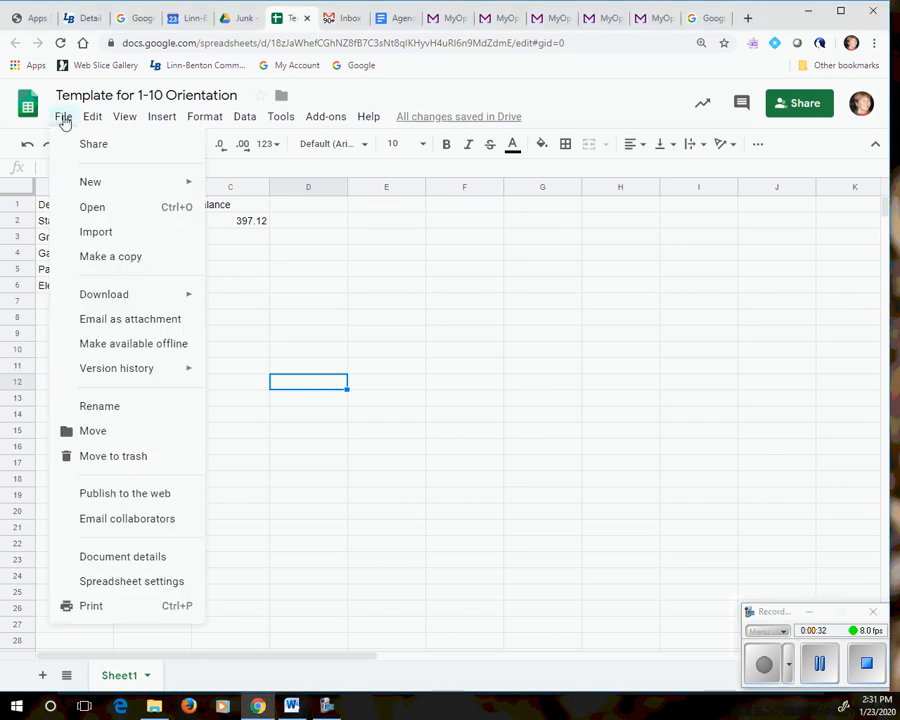
{"action": "left_click", "coordinate": [104, 258]}
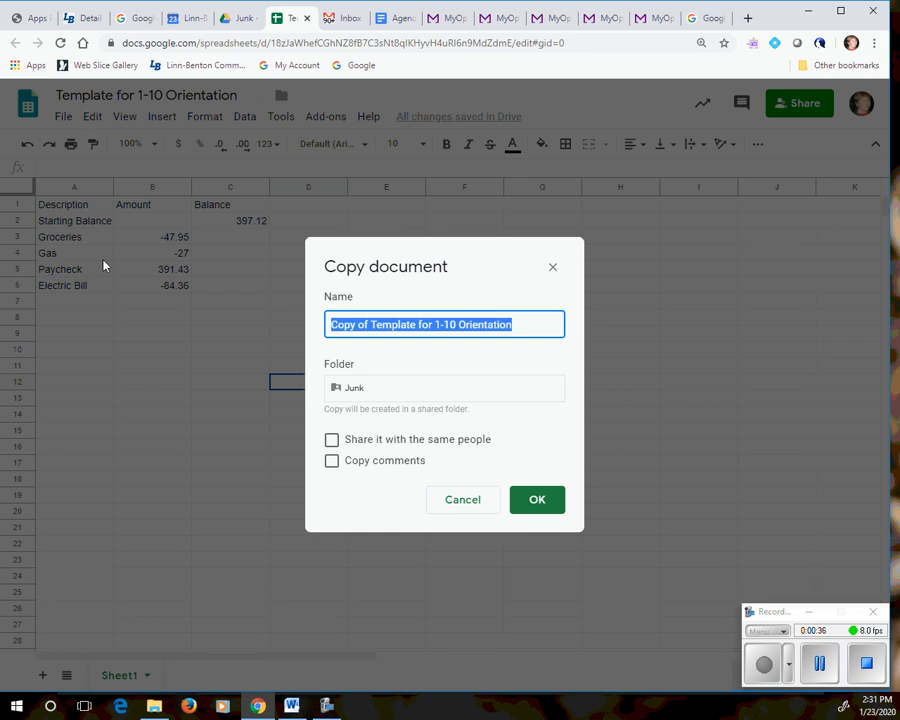
{"action": "left_click", "coordinate": [381, 392]}
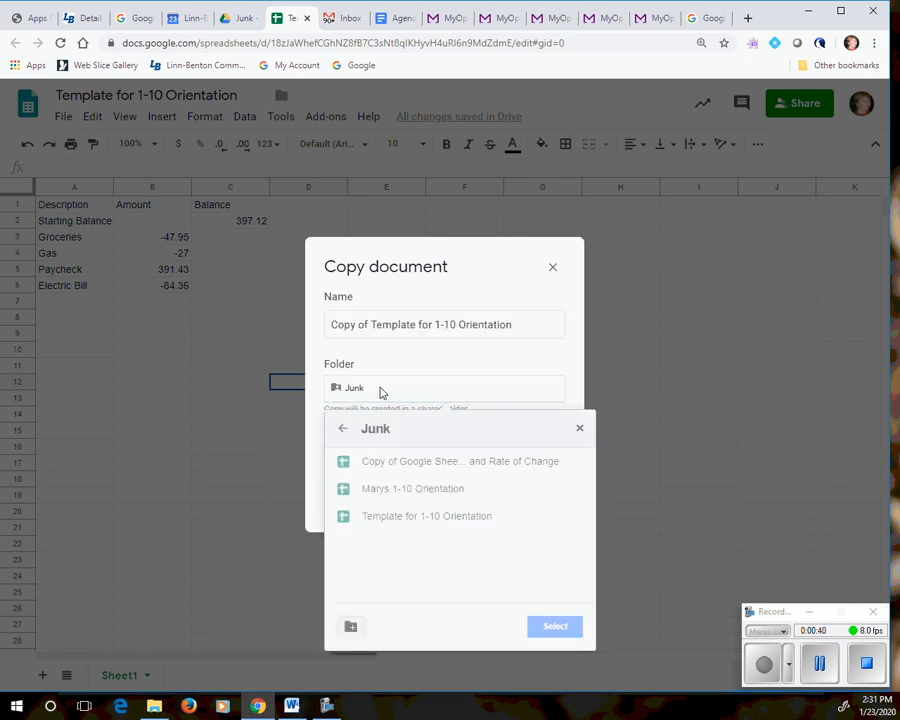
{"action": "left_click", "coordinate": [346, 430]}
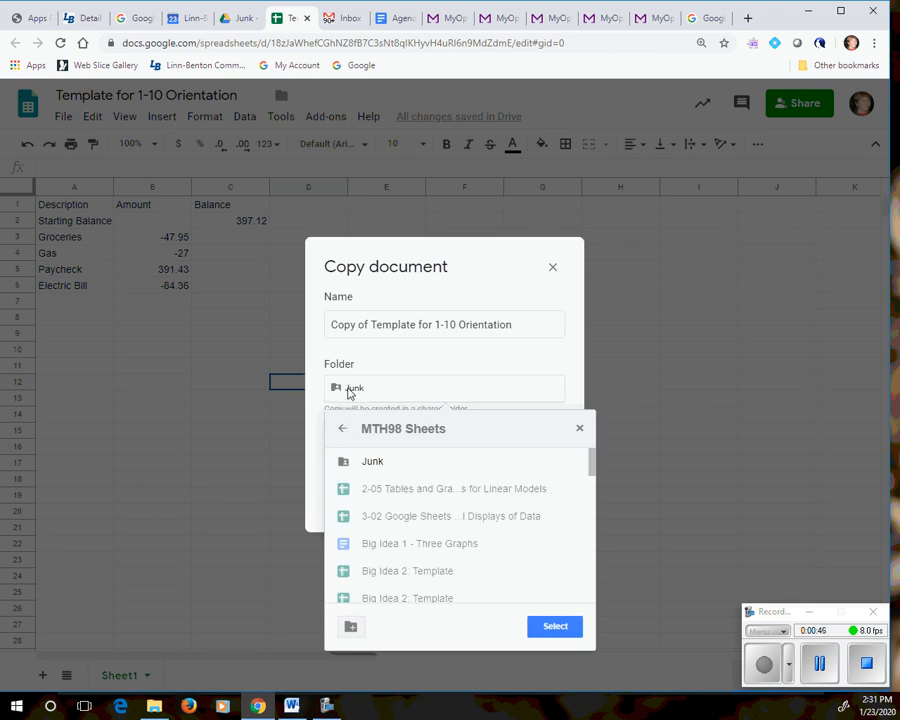
{"action": "left_click", "coordinate": [349, 392]}
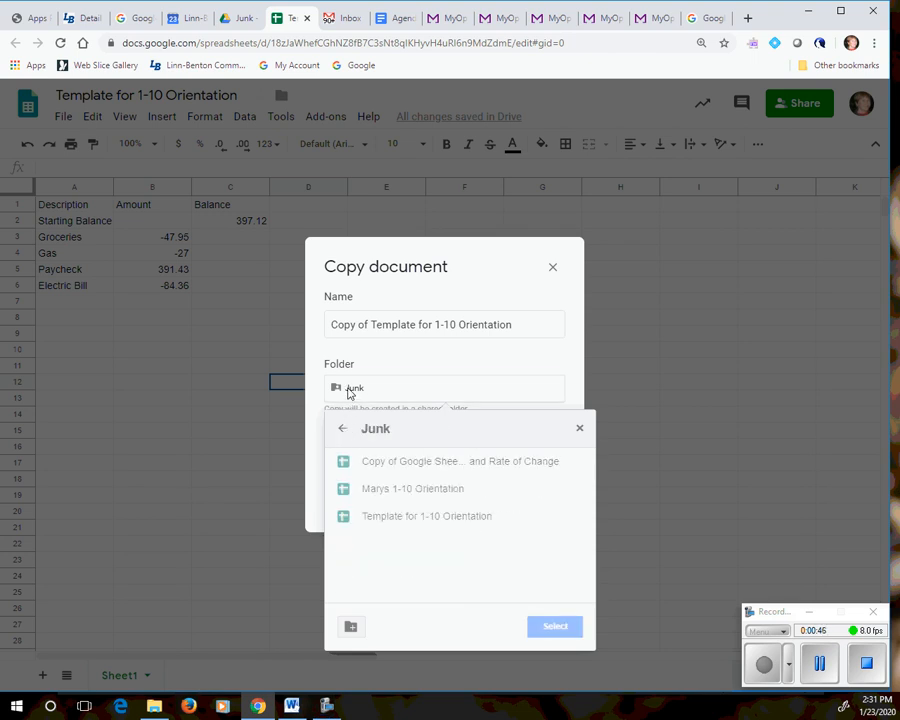
{"action": "left_click", "coordinate": [581, 431]}
{"action": "left_click", "coordinate": [532, 503]}
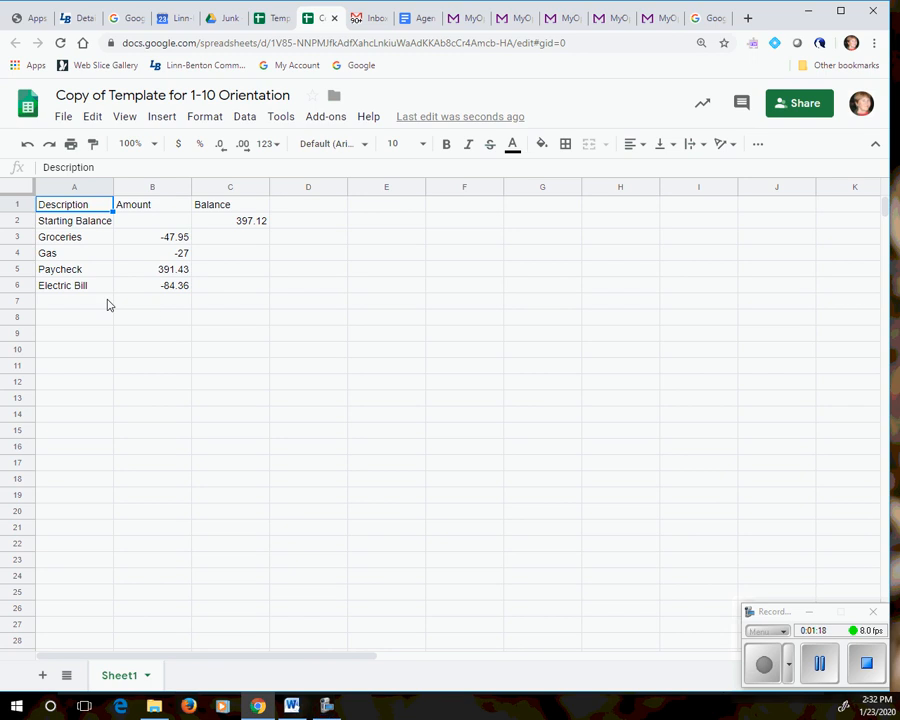
Step: Enter the formula =c2+b3 in cell C3 to calculate the balance after groceries
{"action": "left_click", "coordinate": [168, 290]}
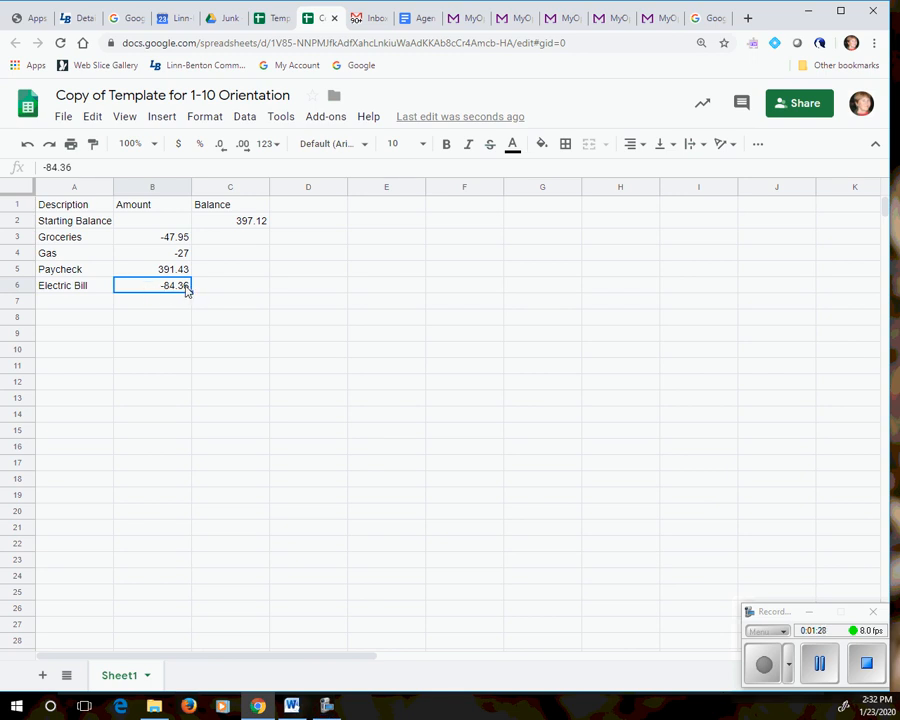
{"action": "left_click", "coordinate": [235, 222]}
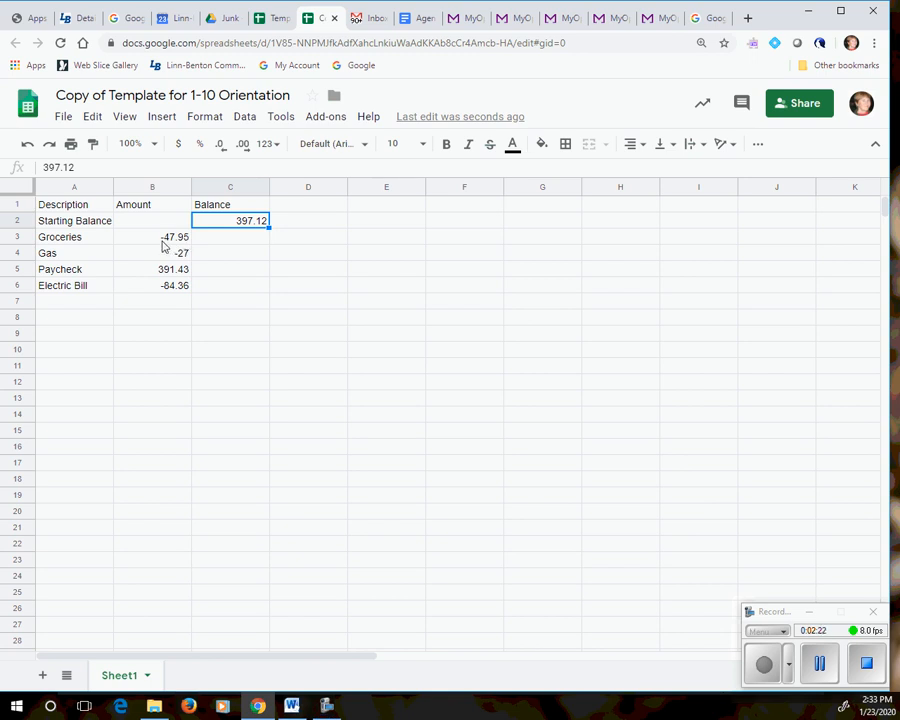
{"action": "left_click", "coordinate": [218, 244]}
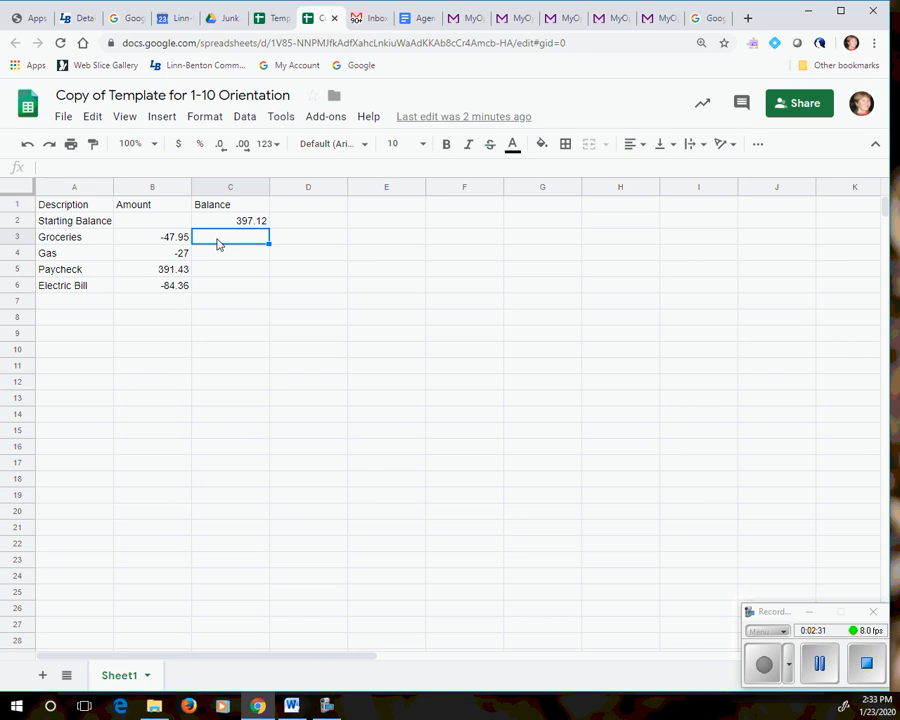
{"action": "type", "text": "="}
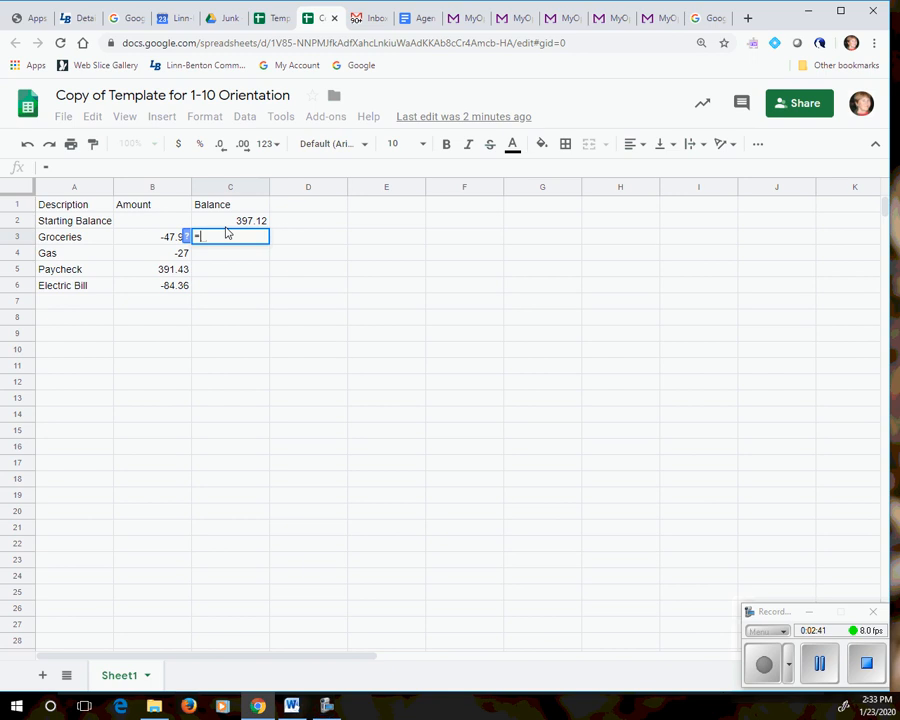
{"action": "type", "text": "c2"}
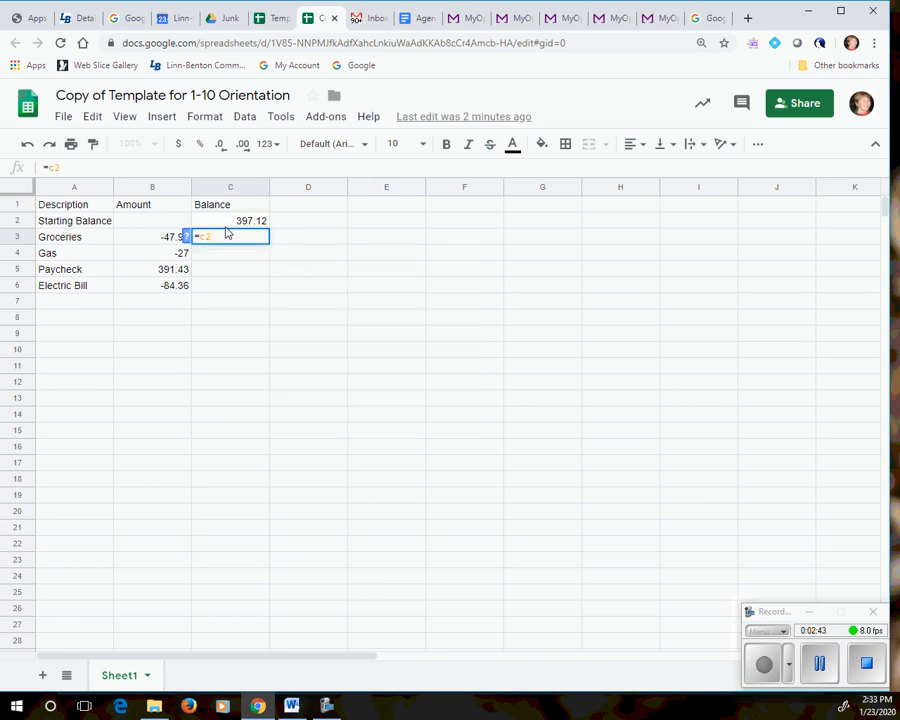
{"action": "type", "text": "+"}
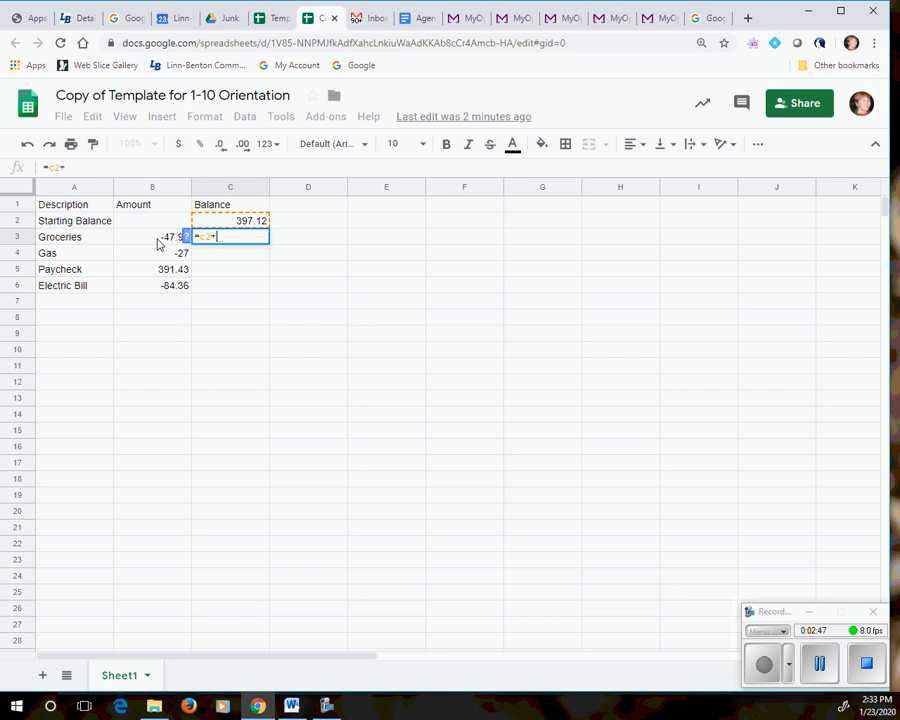
{"action": "type", "text": "b3"}
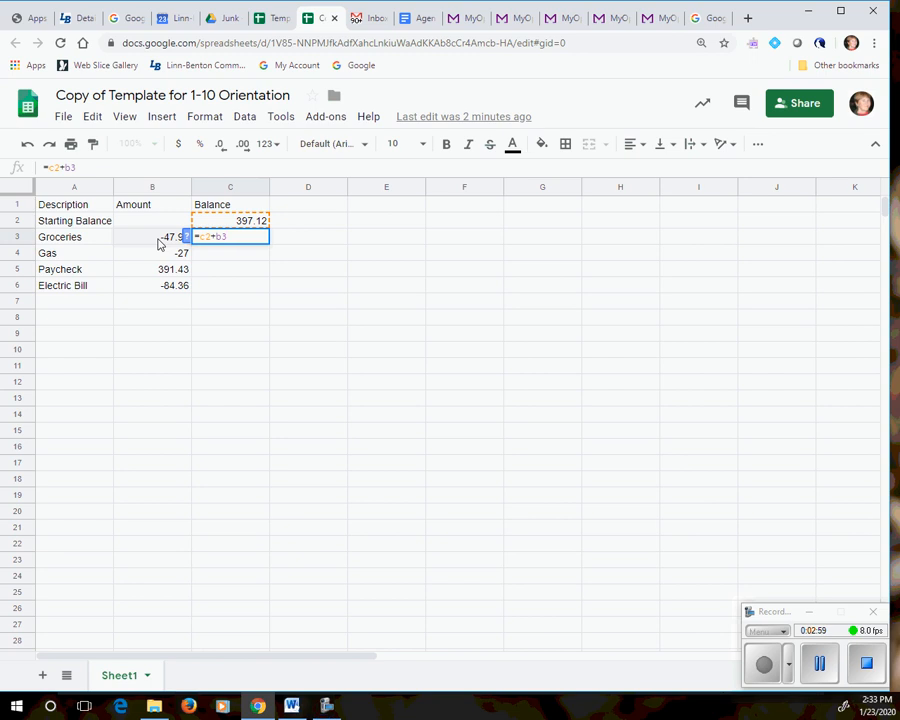
{"action": "key", "text": "Return"}
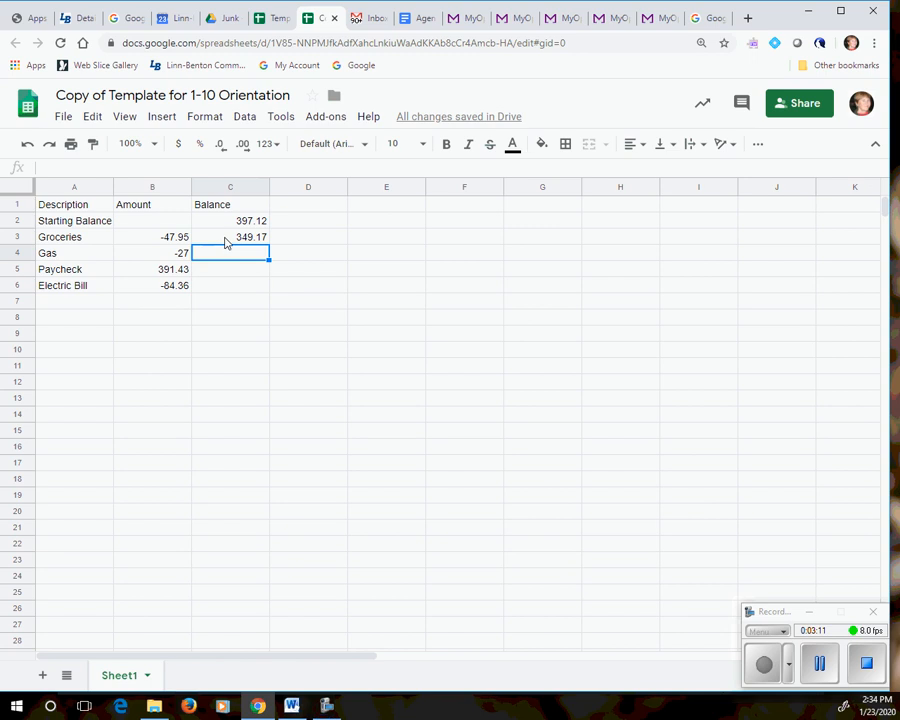
{"action": "left_click", "coordinate": [227, 241]}
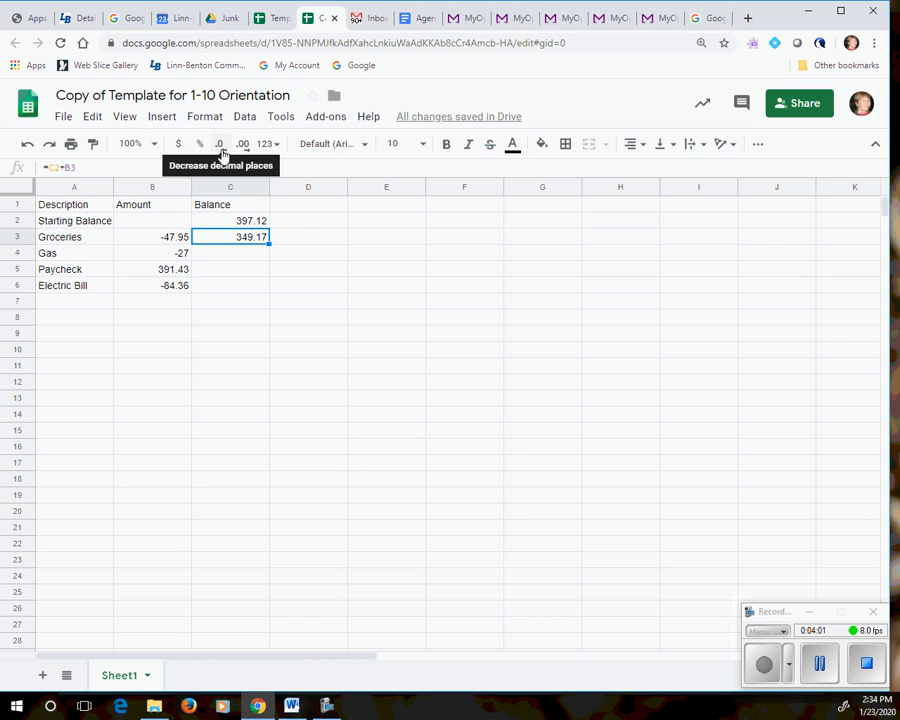
{"action": "left_click", "coordinate": [277, 146]}
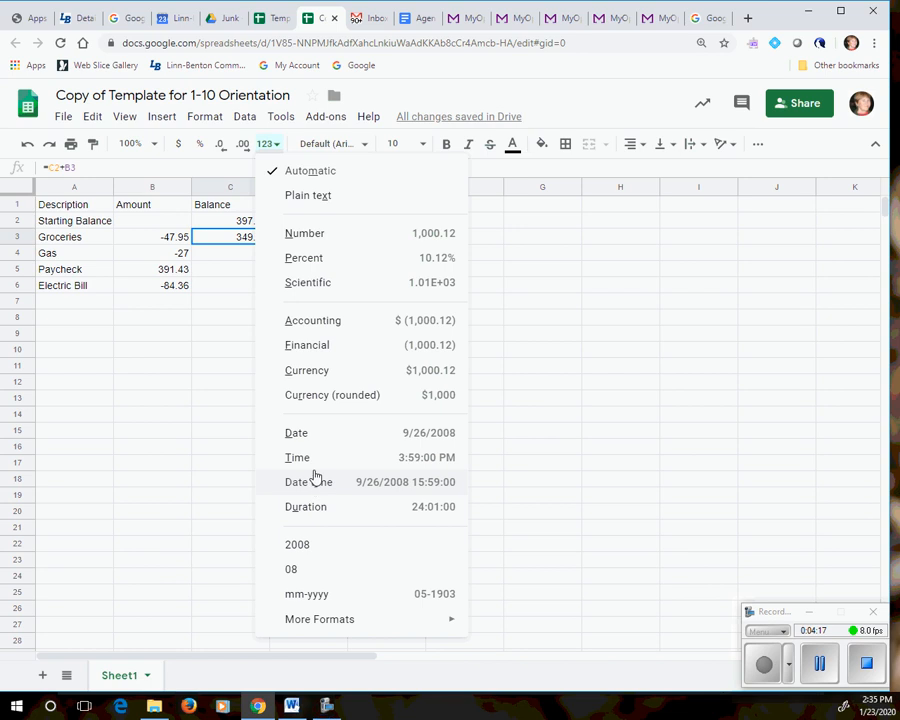
{"action": "left_click", "coordinate": [198, 118]}
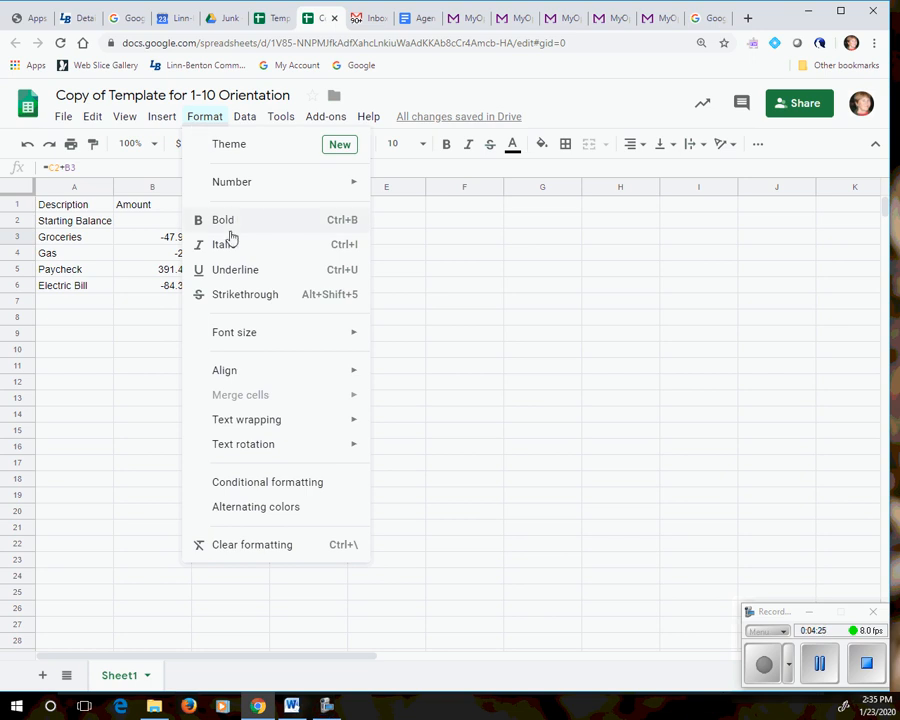
{"action": "mouse_move", "coordinate": [243, 425]}
{"action": "left_click", "coordinate": [411, 278]}
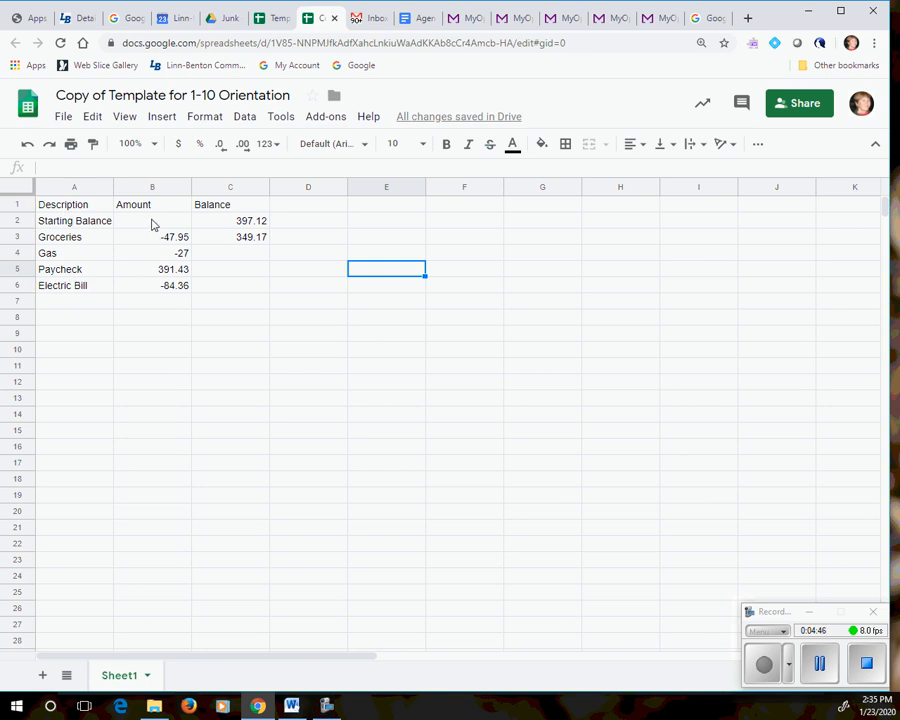
Step: Format the amount and balance cells B2:C6 as currency
{"action": "mouse_move", "coordinate": [152, 224]}
{"action": "left_mouse_down"}
{"action": "mouse_move", "coordinate": [215, 263]}
{"action": "mouse_move", "coordinate": [236, 290]}
{"action": "left_mouse_up"}
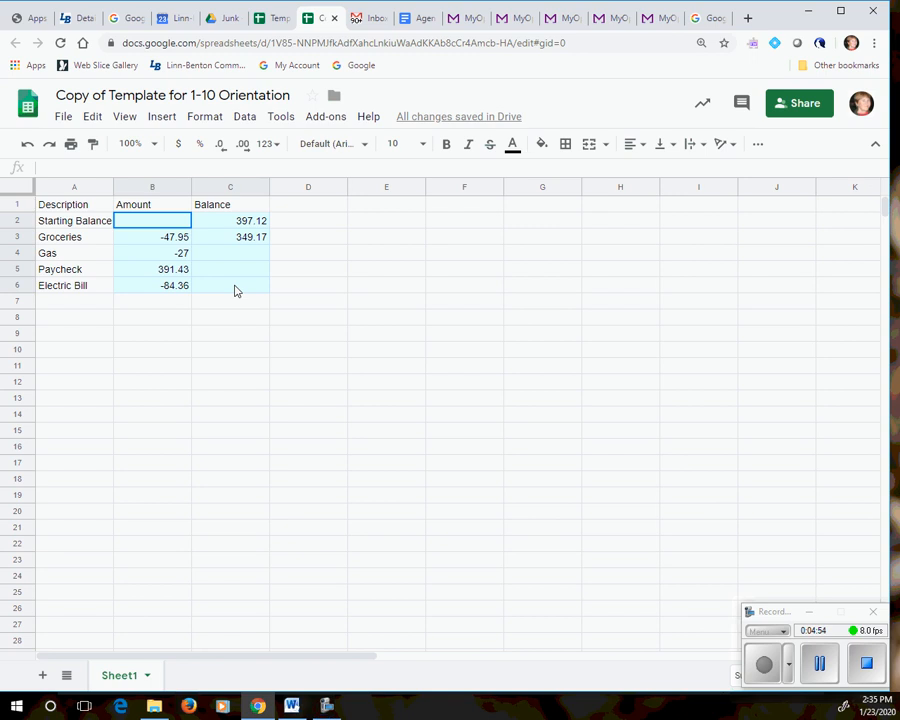
{"action": "left_click_drag", "start_coordinate": [236, 290], "coordinate": [236, 290]}
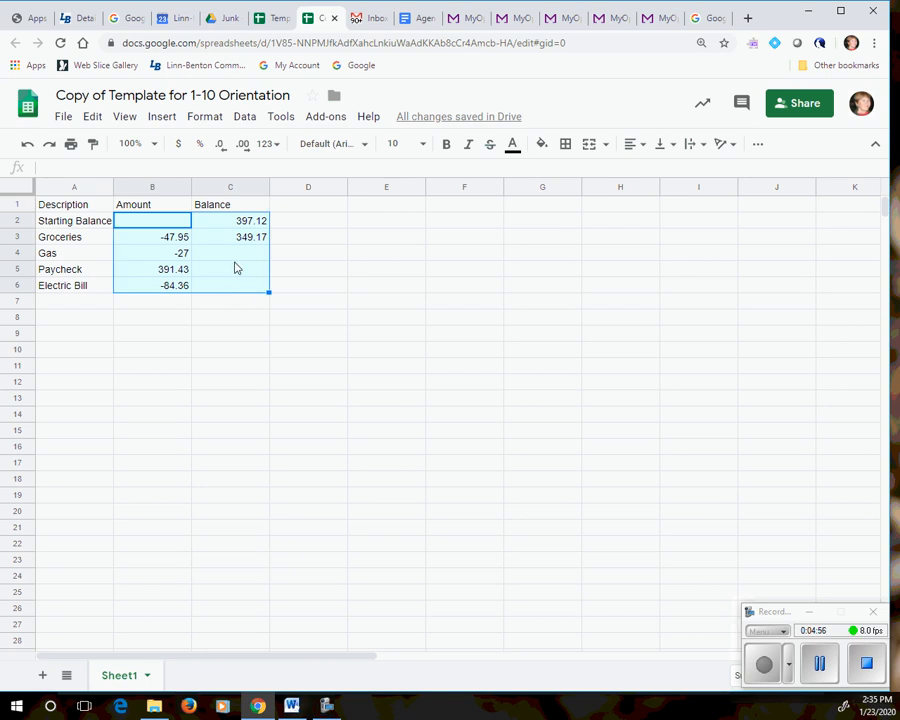
{"action": "left_click", "coordinate": [178, 146]}
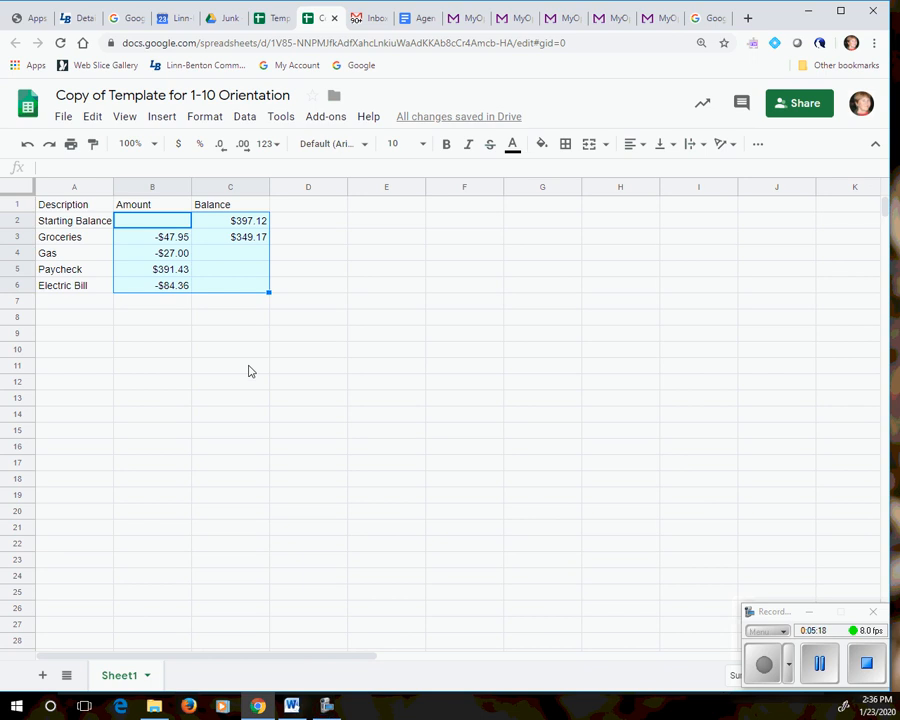
Step: Undo the currency formatting and the C3 formula entry, and redo only the formula
{"action": "left_click", "coordinate": [29, 146]}
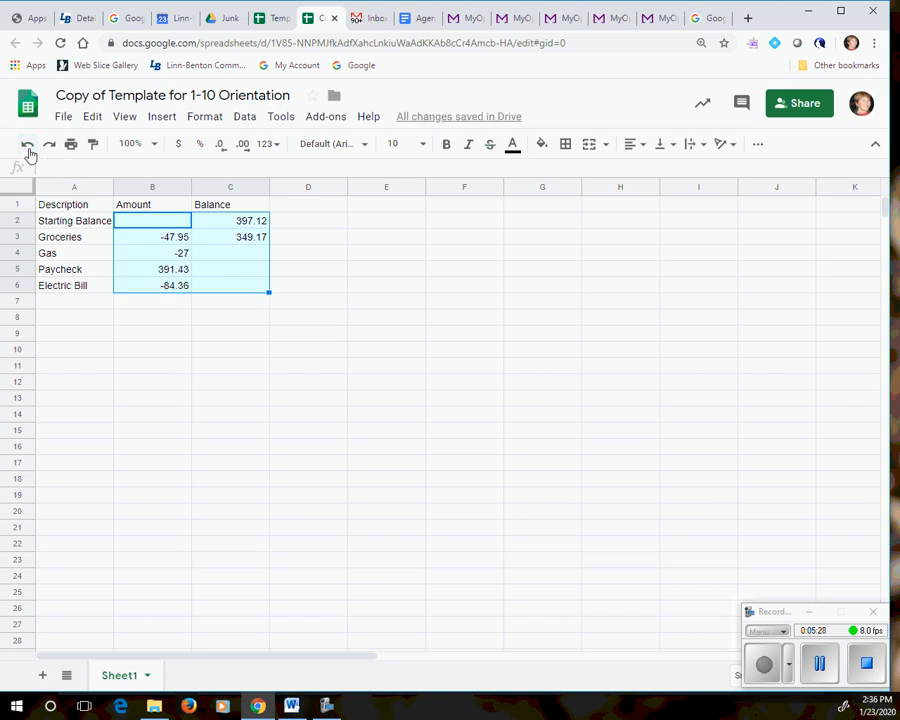
{"action": "left_click", "coordinate": [29, 152]}
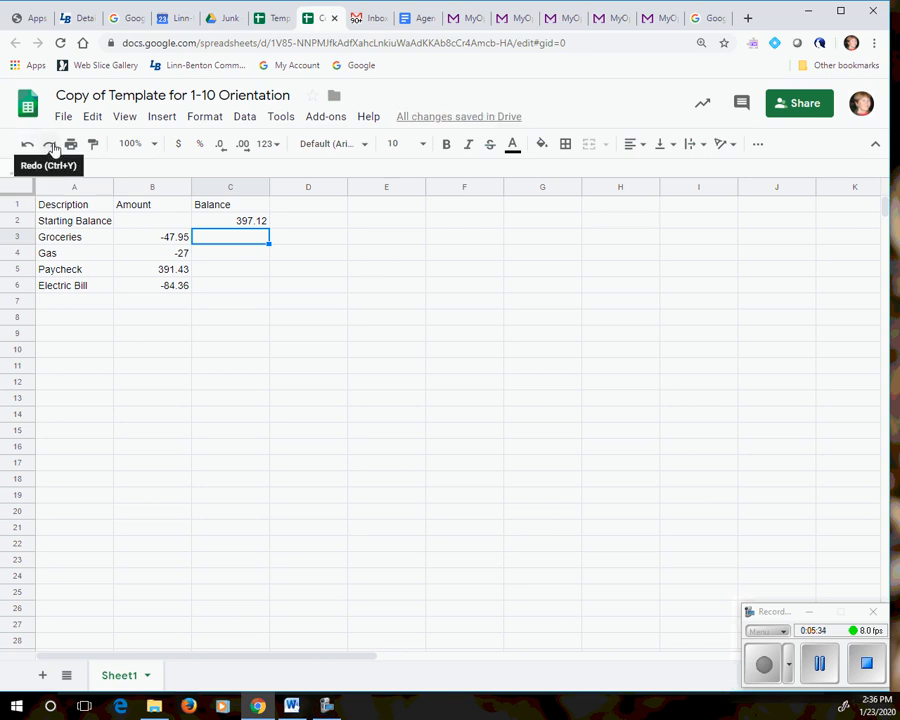
{"action": "left_click", "coordinate": [49, 144]}
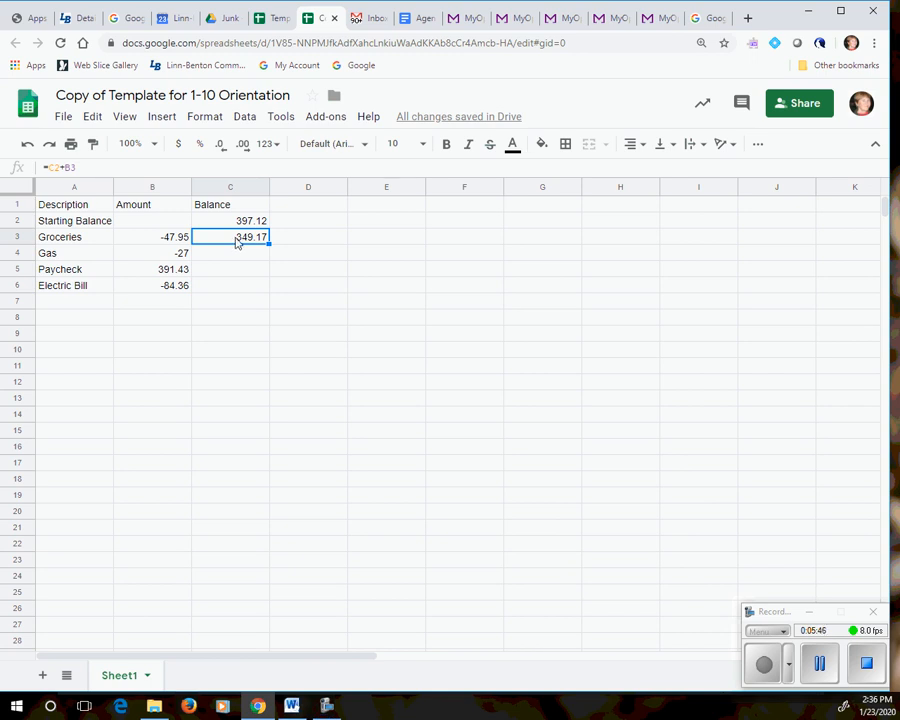
Step: Clear cell C3 and rebuild its formula =C2+B3 by picking the starting balance and groceries amount cells
{"action": "key", "text": "Delete"}
{"action": "type", "text": "="}
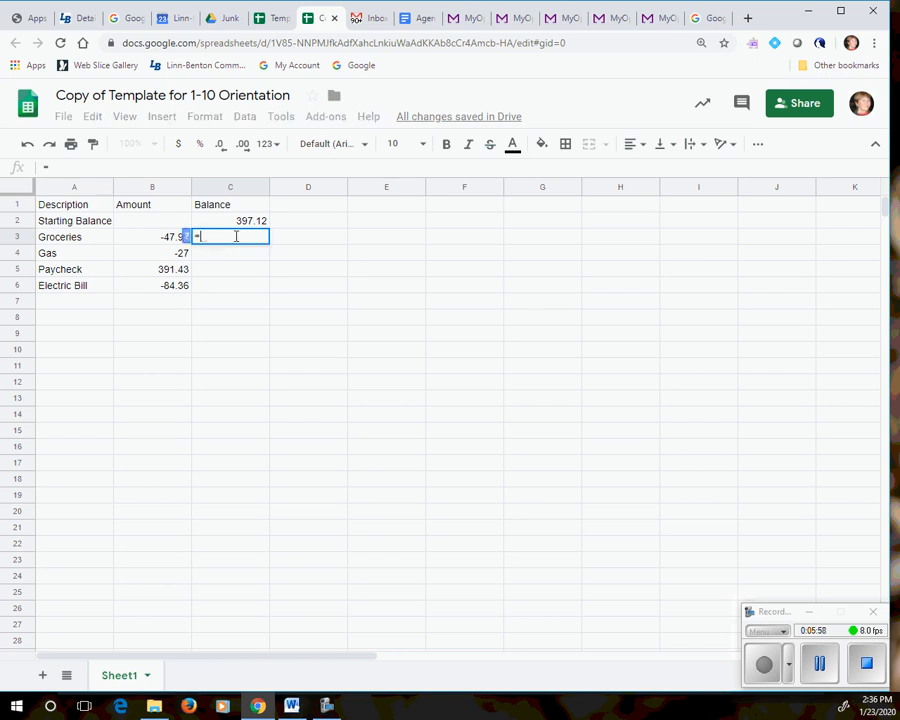
{"action": "left_click", "coordinate": [244, 224]}
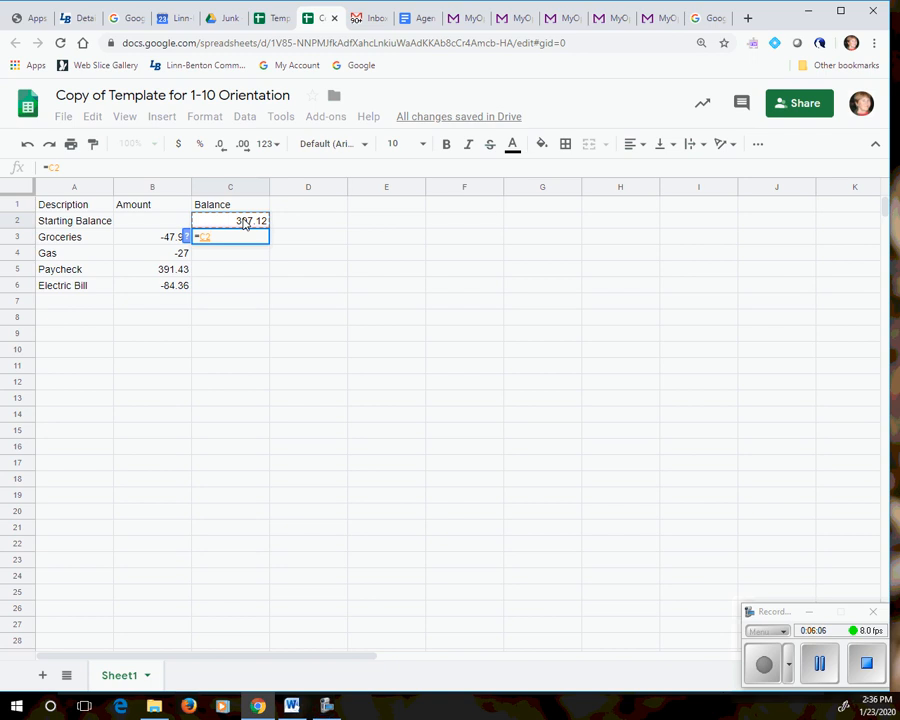
{"action": "type", "text": "+"}
{"action": "left_click", "coordinate": [162, 238]}
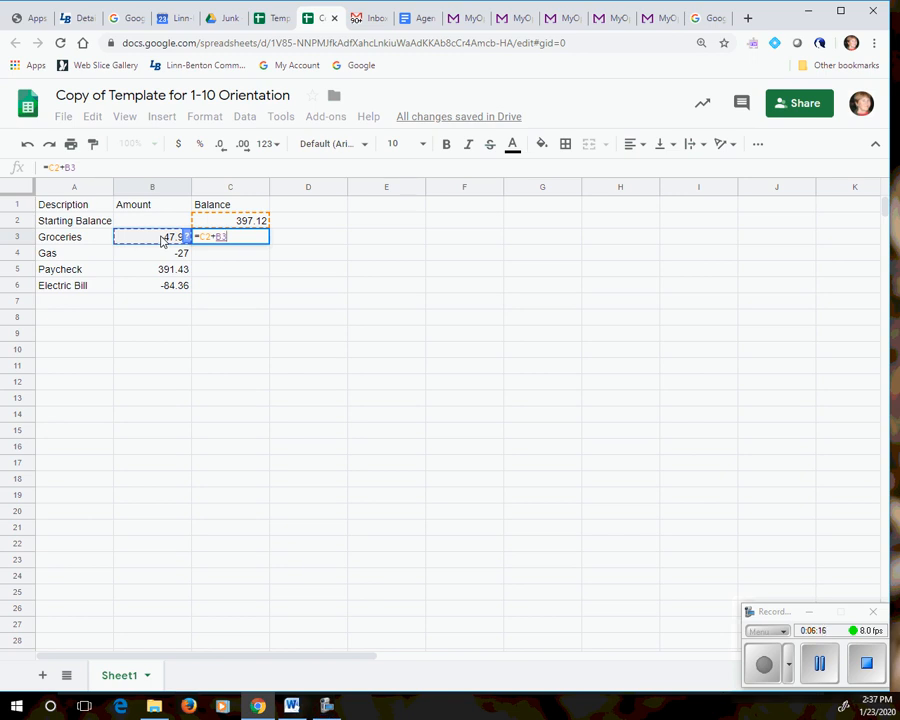
{"action": "key", "text": "Return"}
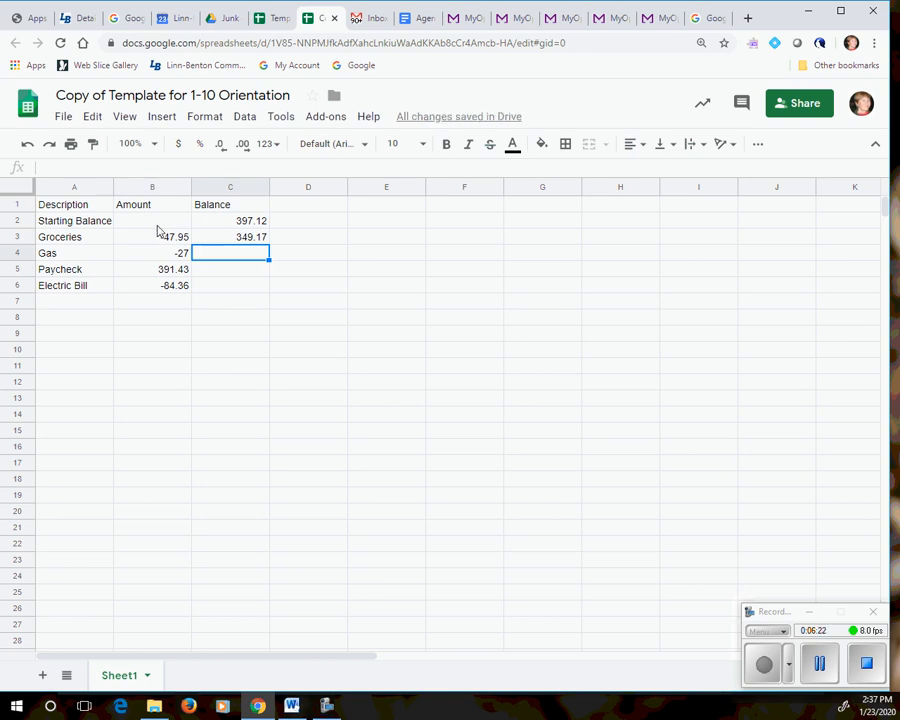
Step: Apply the currency format to the range B2:C6 and deselect it
{"action": "mouse_move", "coordinate": [160, 222]}
{"action": "left_mouse_down"}
{"action": "mouse_move", "coordinate": [201, 243]}
{"action": "mouse_move", "coordinate": [241, 292]}
{"action": "left_mouse_up"}
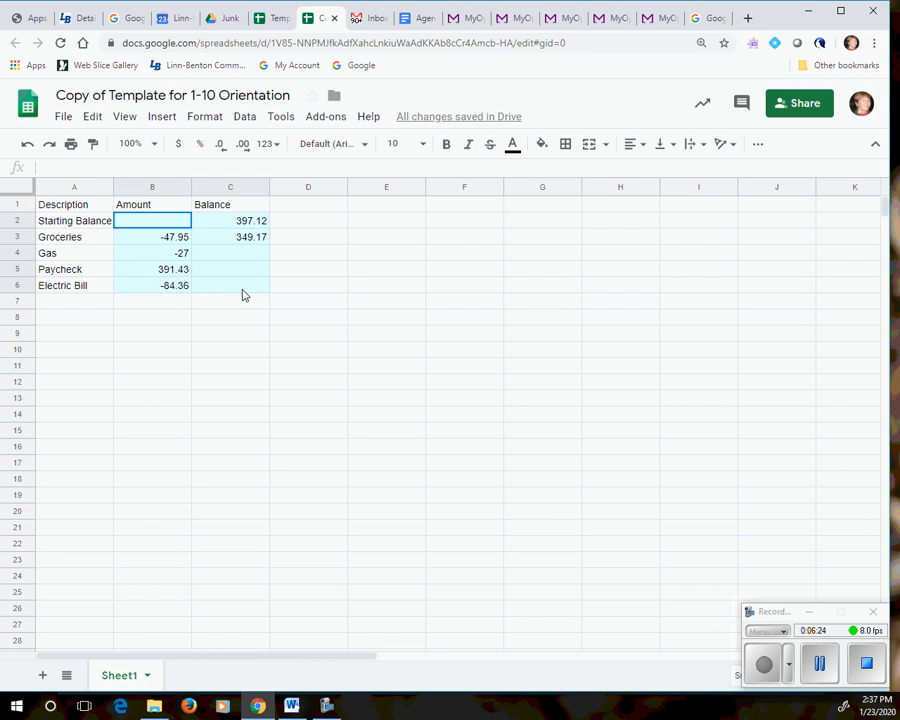
{"action": "left_click", "coordinate": [178, 146]}
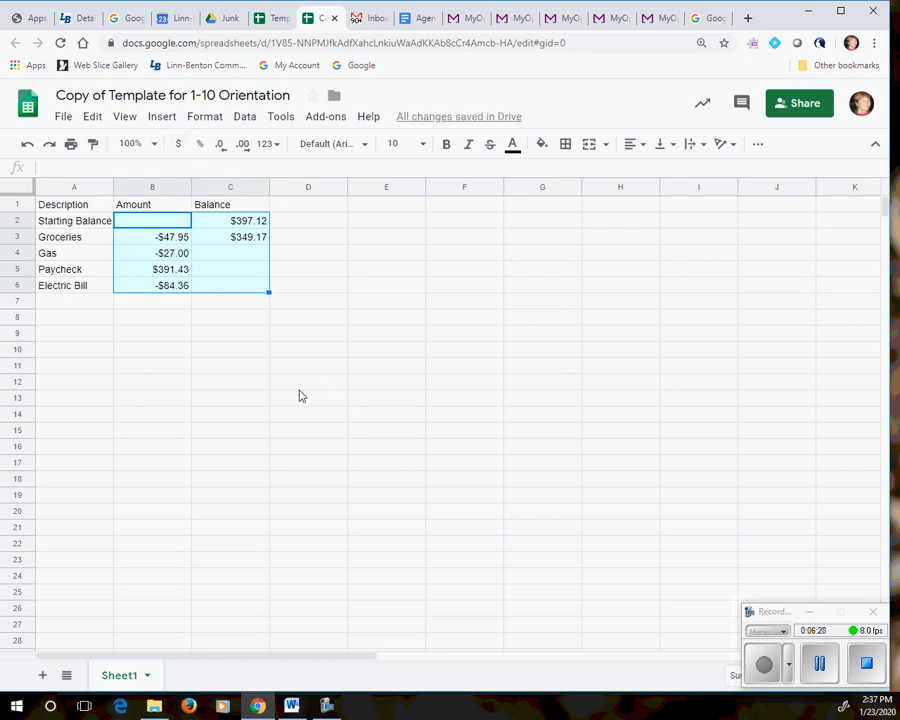
{"action": "left_click", "coordinate": [242, 371]}
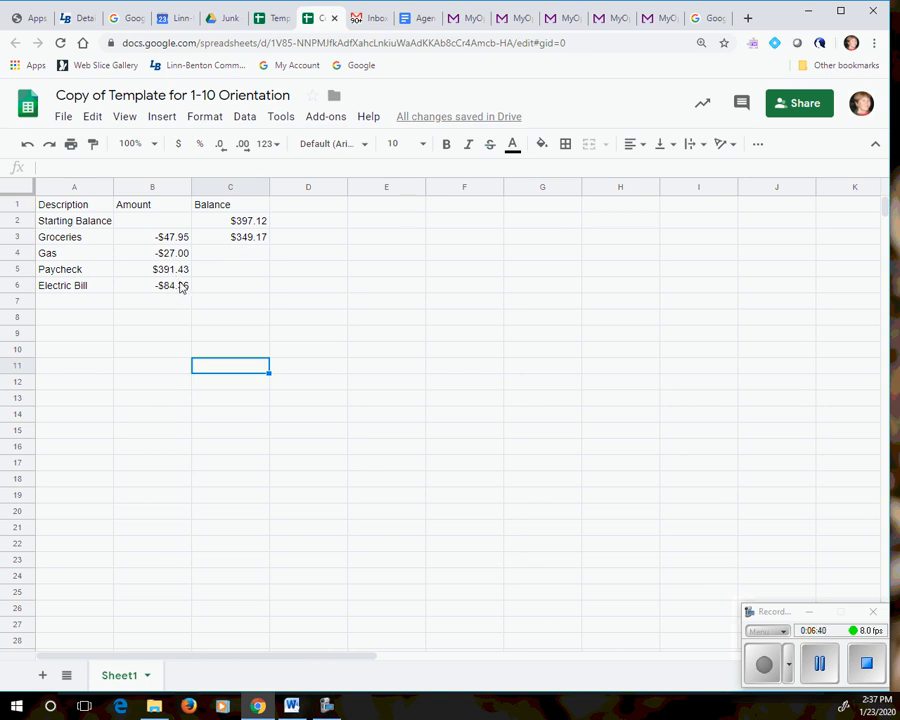
Step: Fill the balance formula from C3 down through C6
{"action": "left_click", "coordinate": [232, 241]}
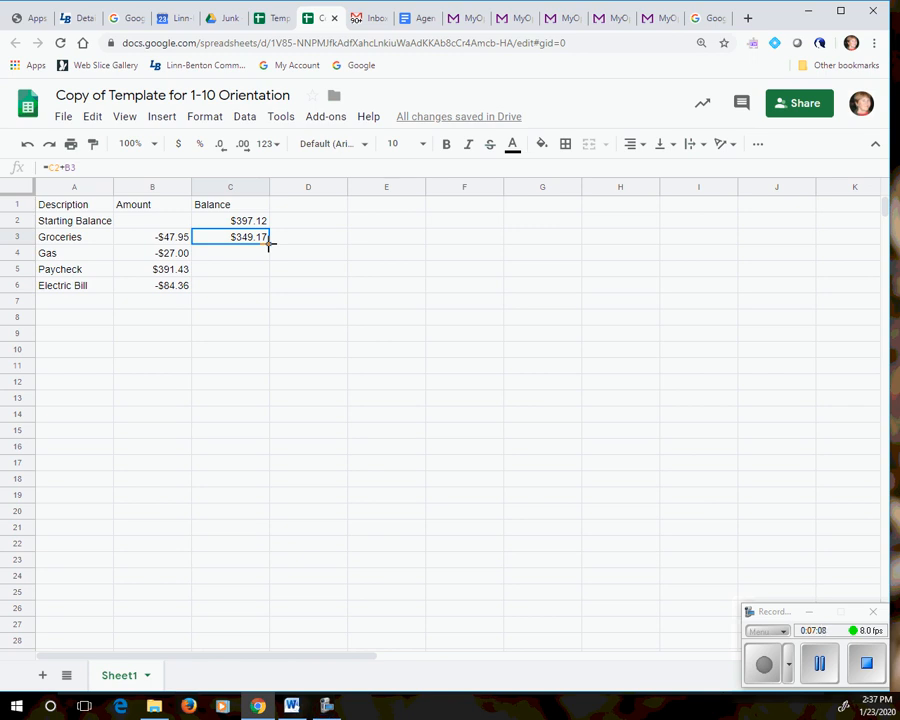
{"action": "left_click_drag", "start_coordinate": [268, 244], "coordinate": [268, 292]}
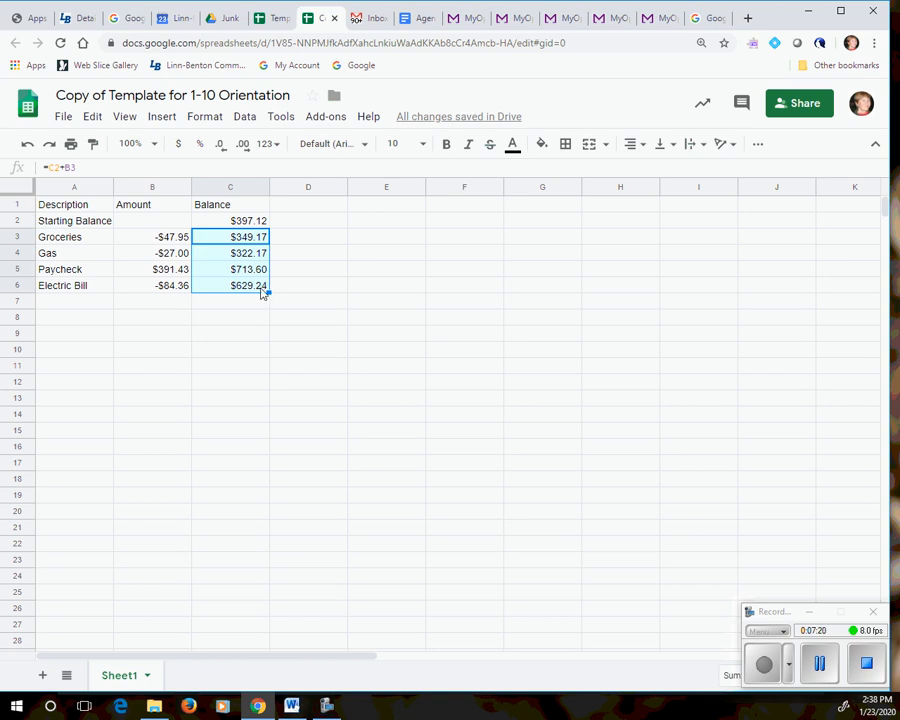
Step: Check the copied formulas in C6 and C5, and display formulas instead of values throughout the sheet
{"action": "left_click", "coordinate": [259, 290]}
{"action": "left_click", "coordinate": [254, 272]}
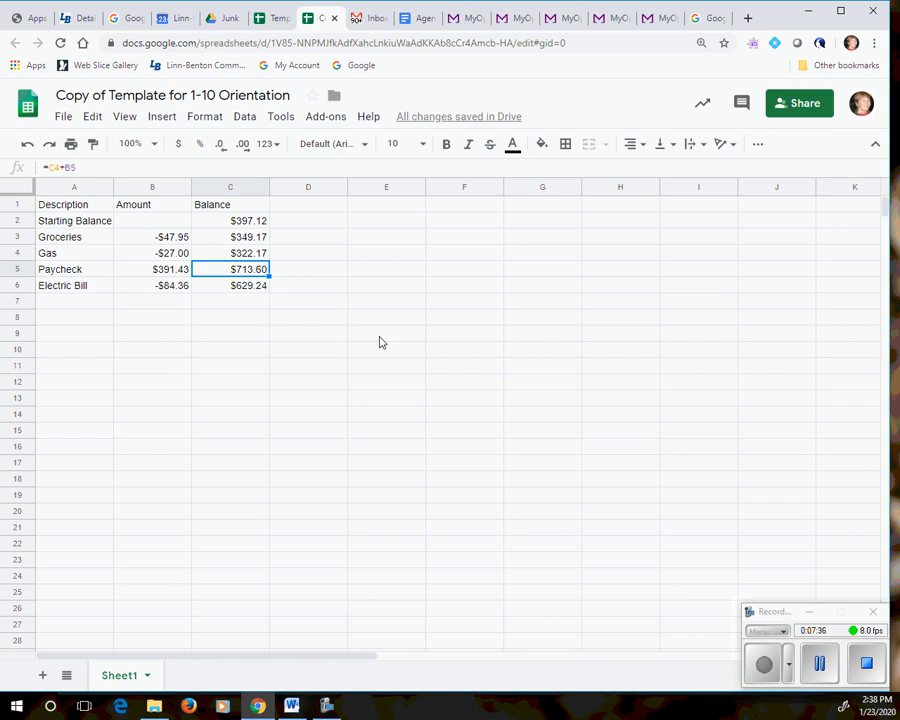
{"action": "key", "text": "ctrl+grave"}
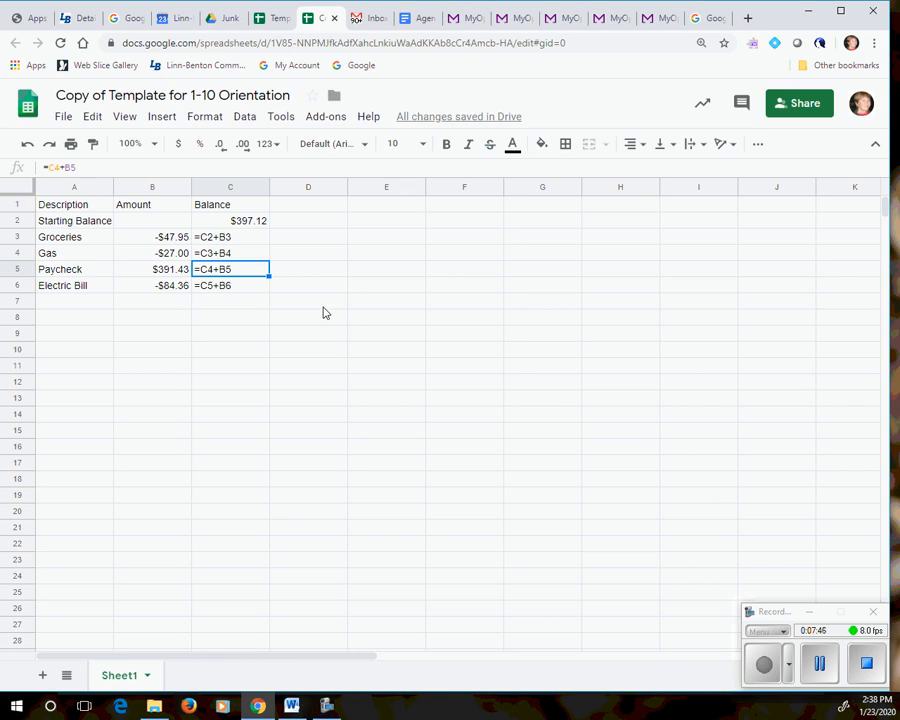
Step: Switch the sheet back to showing values and apply all borders to the table range A1:C6
{"action": "key", "text": "ctrl+grave"}
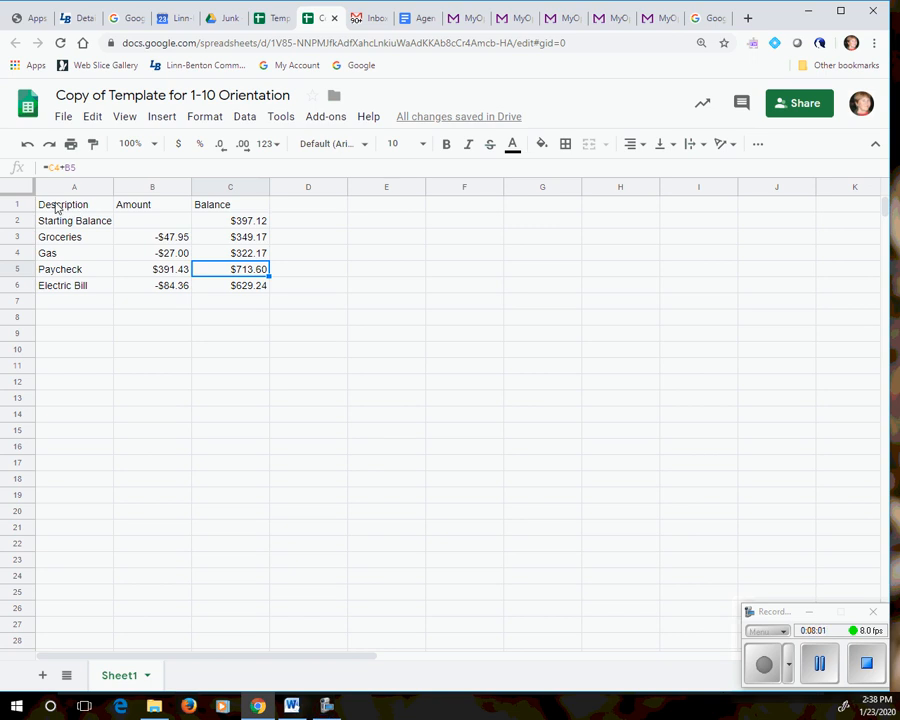
{"action": "left_click_drag", "start_coordinate": [55, 204], "coordinate": [251, 293]}
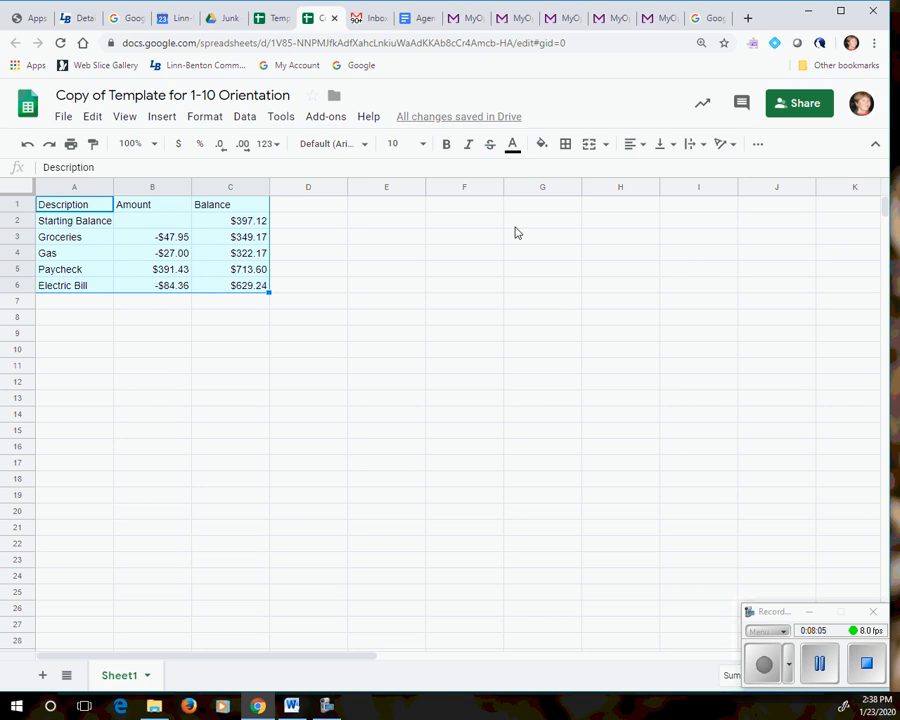
{"action": "left_click", "coordinate": [566, 148]}
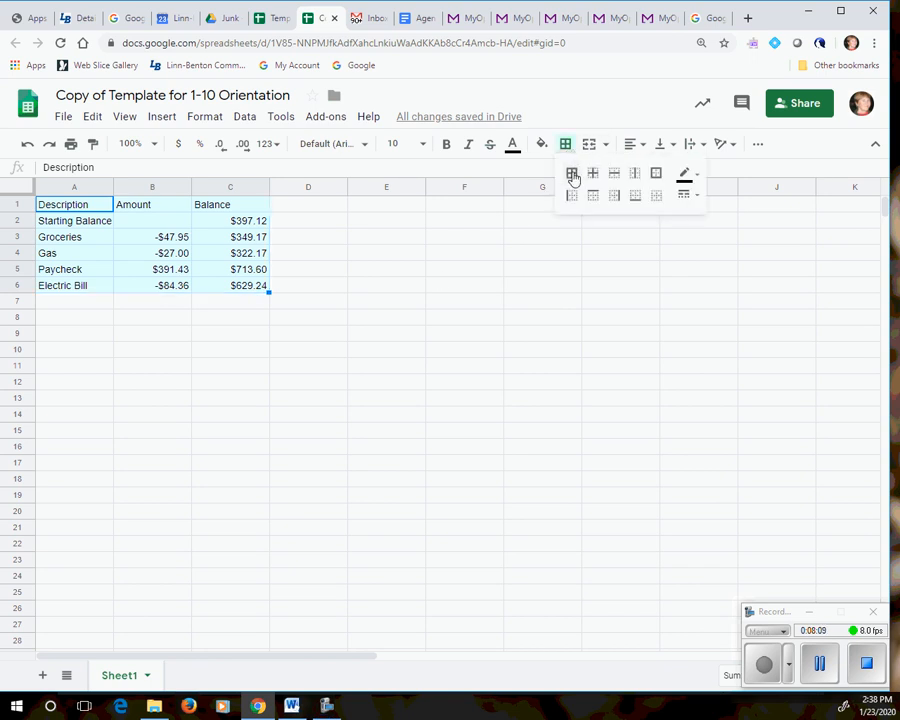
{"action": "left_click", "coordinate": [573, 177]}
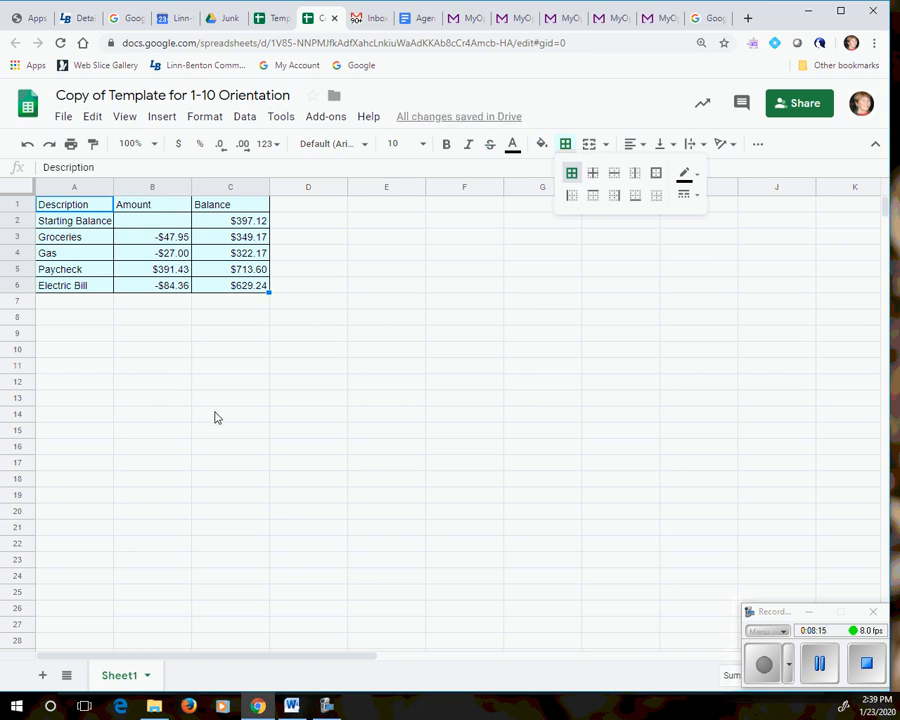
{"action": "left_click", "coordinate": [95, 367]}
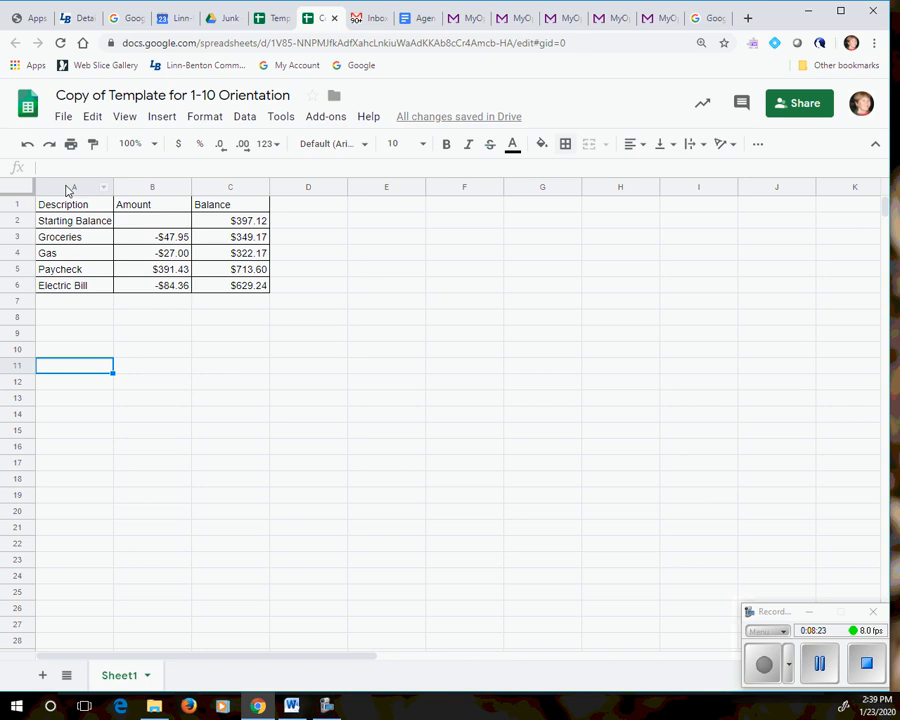
Step: Insert one blank column before the Description column and one blank row above the header row
{"action": "right_click", "coordinate": [68, 190]}
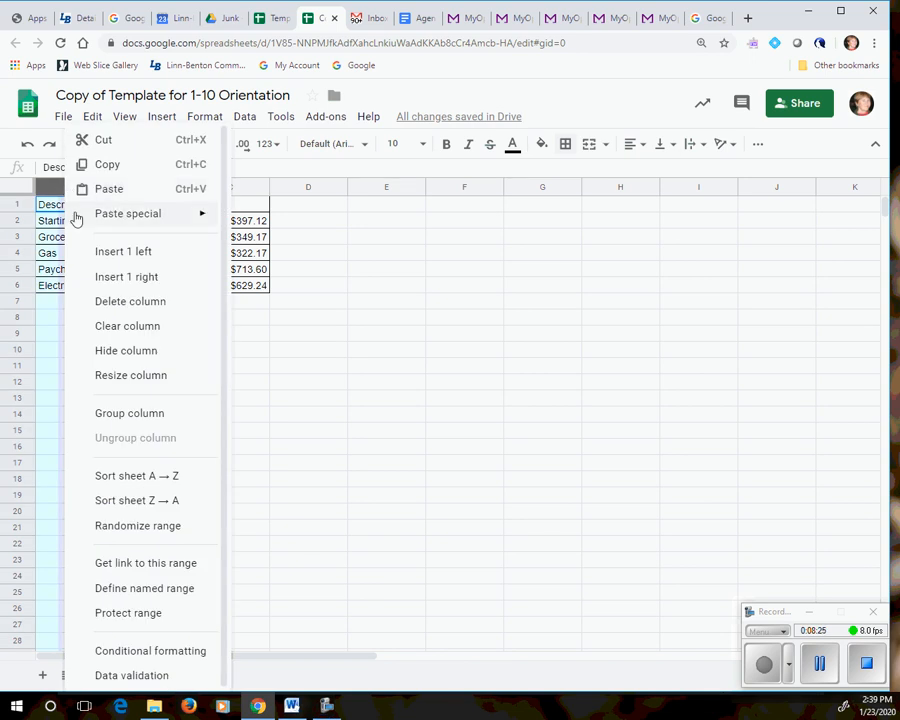
{"action": "left_click", "coordinate": [110, 252]}
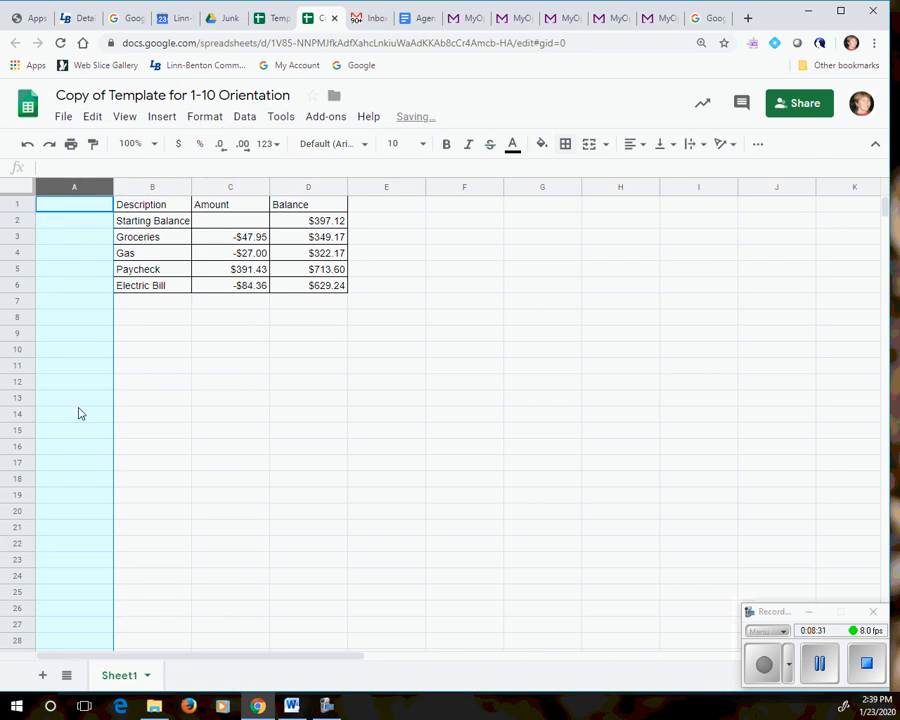
{"action": "left_click", "coordinate": [201, 376]}
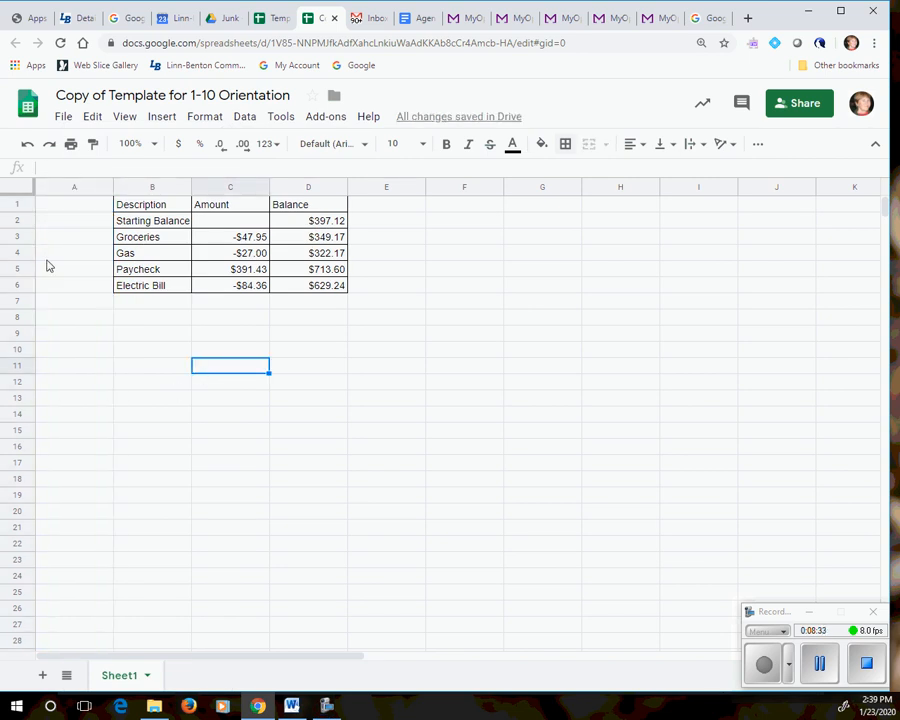
{"action": "left_click", "coordinate": [9, 205]}
{"action": "right_click", "coordinate": [10, 206]}
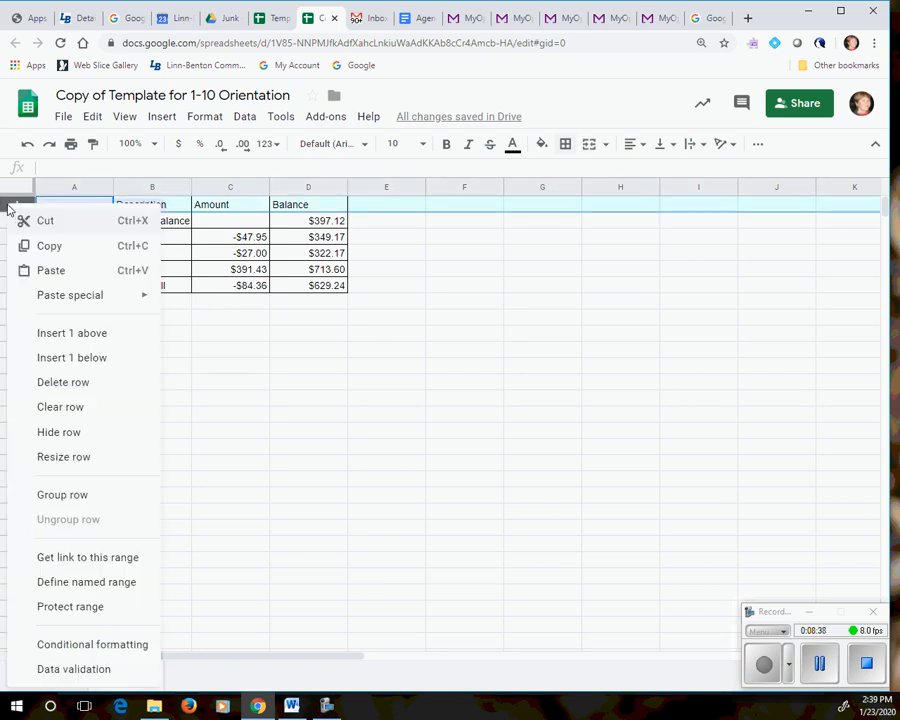
{"action": "left_click", "coordinate": [51, 338]}
{"action": "left_click", "coordinate": [80, 381]}
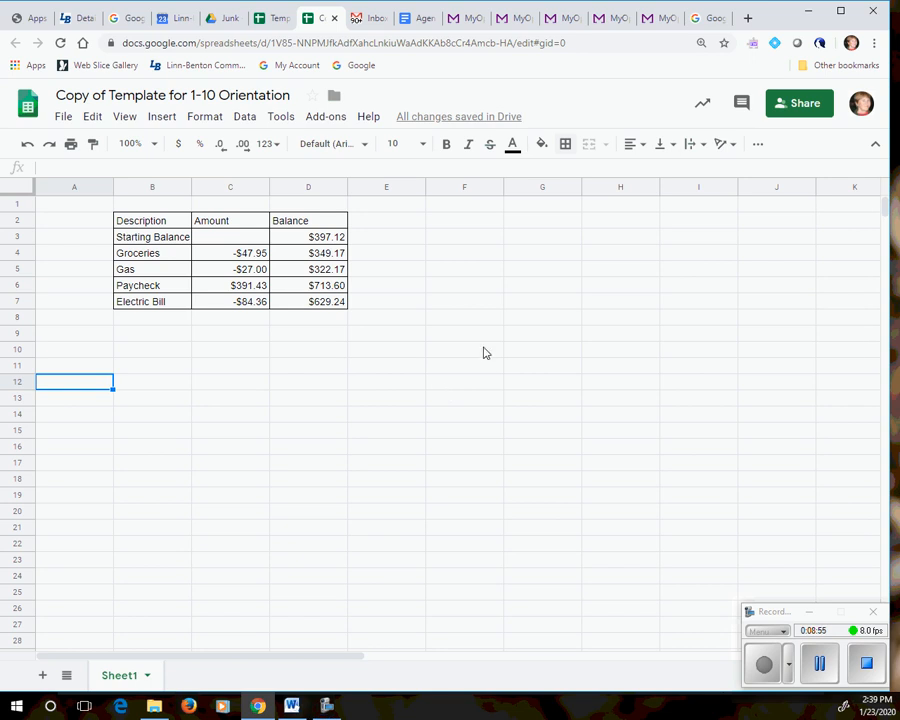
Step: Rename the spreadsheet as My 1-10 Orientation
{"action": "left_click", "coordinate": [170, 96]}
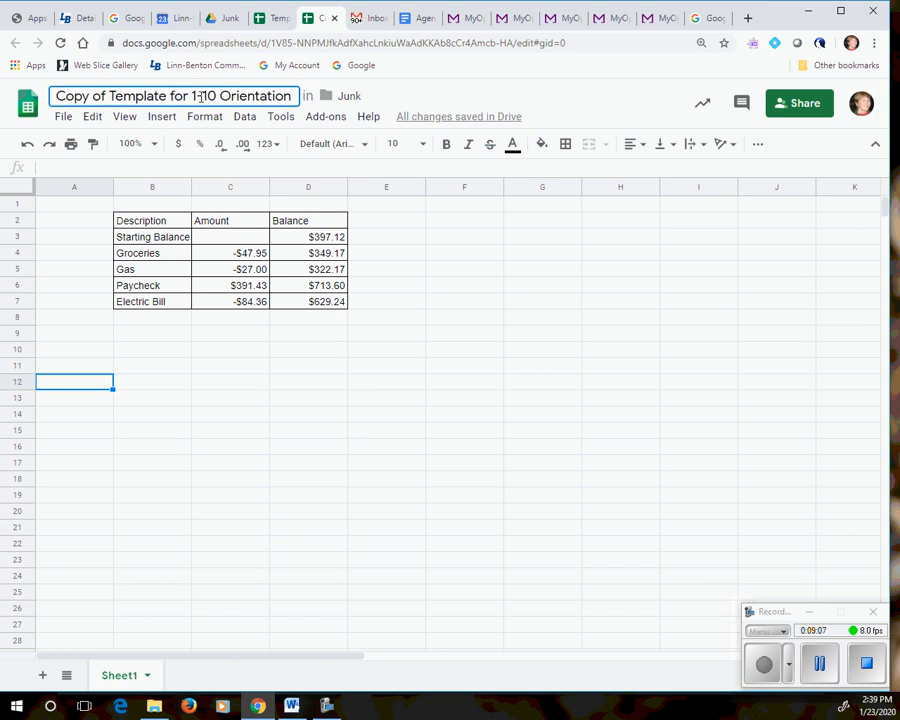
{"action": "left_click_drag", "start_coordinate": [58, 97], "coordinate": [190, 116]}
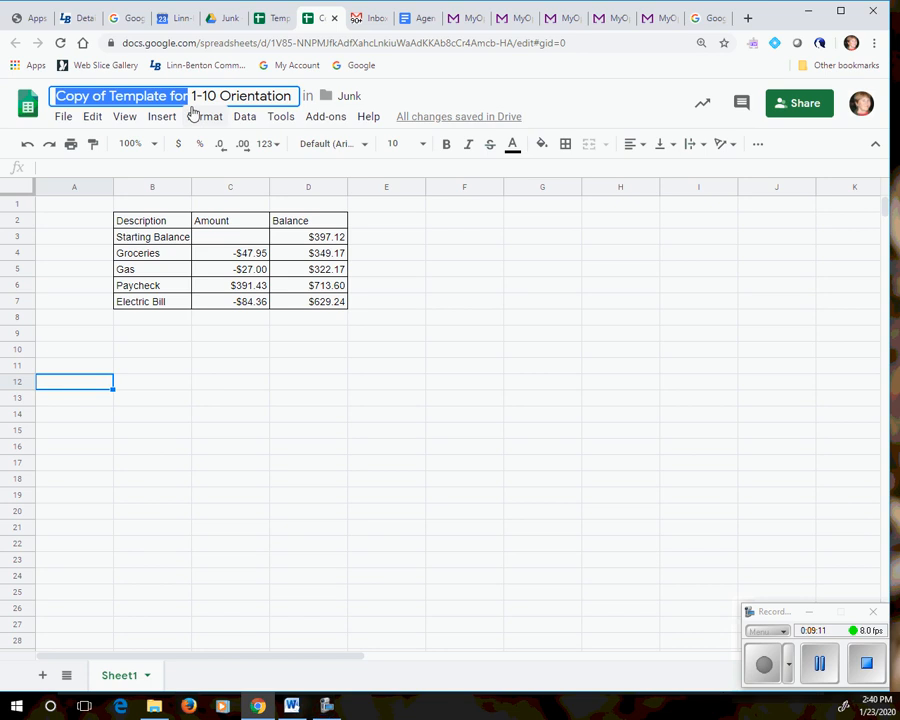
{"action": "key", "text": "BackSpace"}
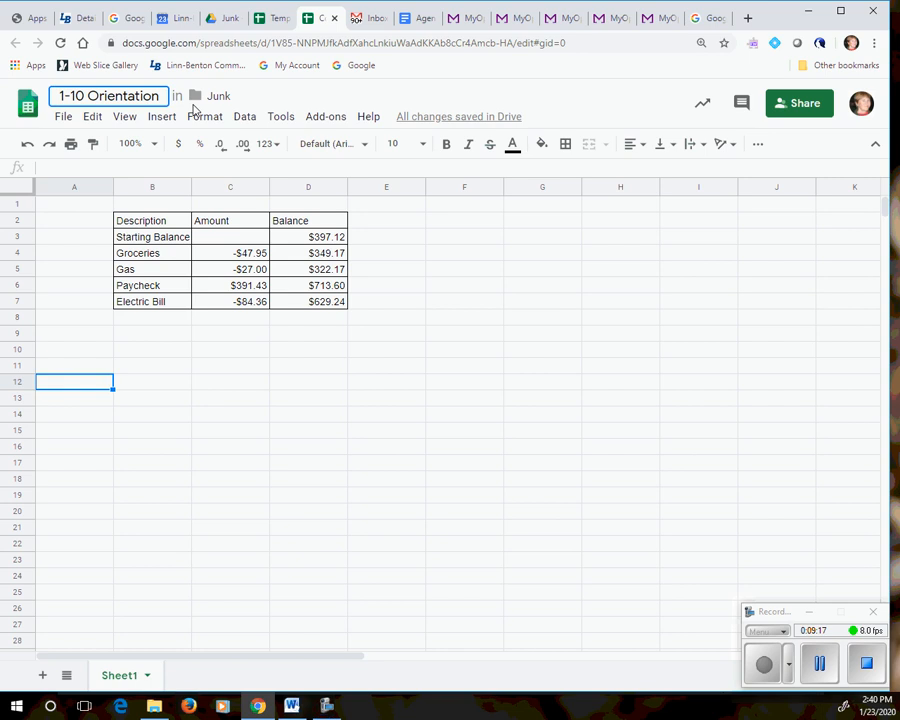
{"action": "type", "text": "My"}
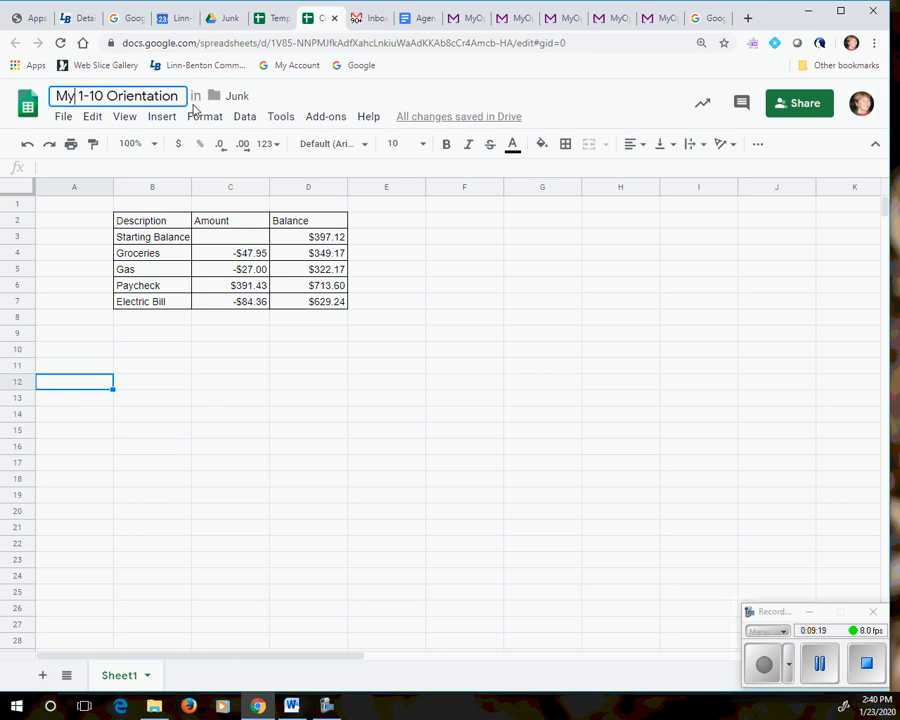
{"action": "left_click", "coordinate": [214, 384]}
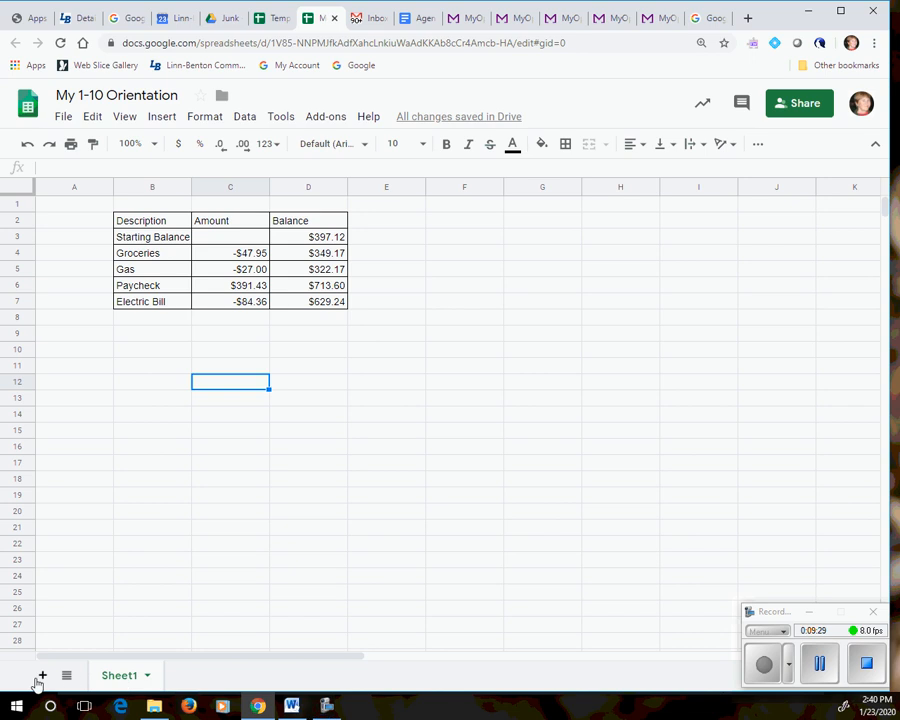
Step: Rename the Sheet1 sheet as December 2019
{"action": "left_click", "coordinate": [148, 677]}
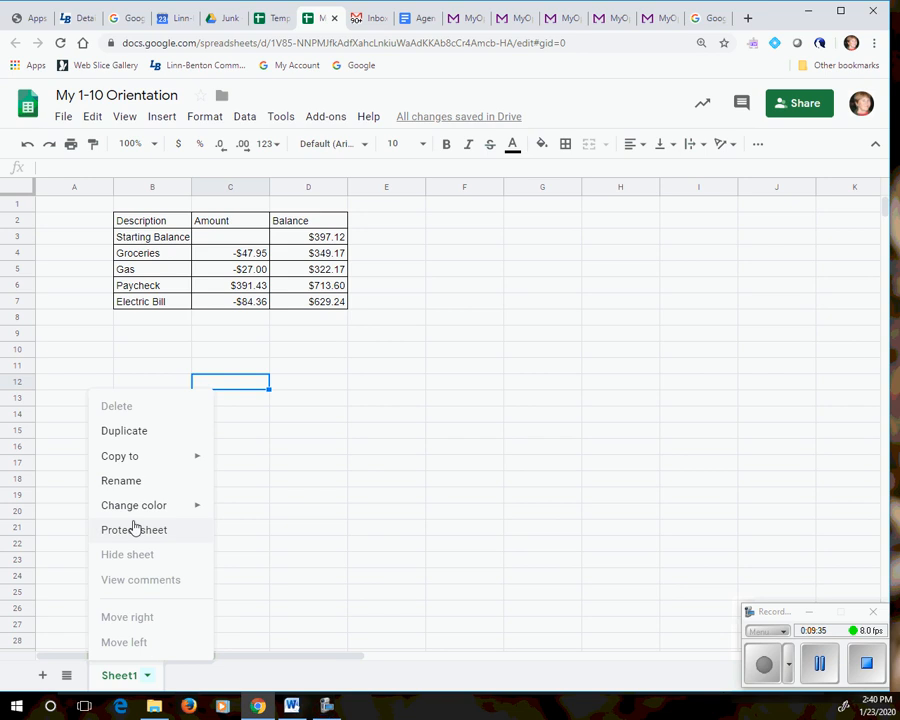
{"action": "left_click", "coordinate": [130, 483]}
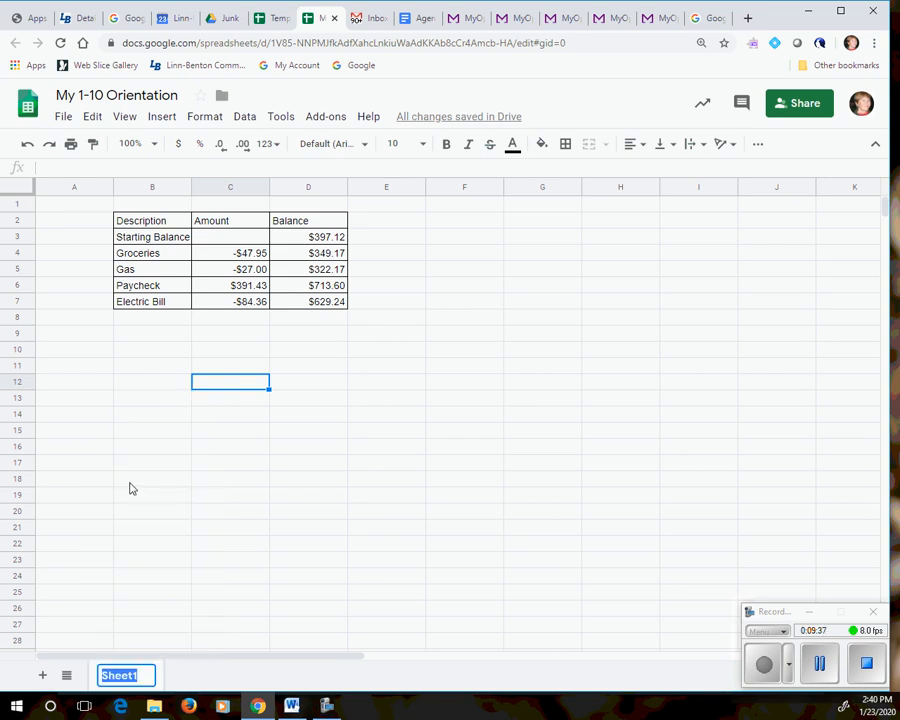
{"action": "type", "text": "Dec"}
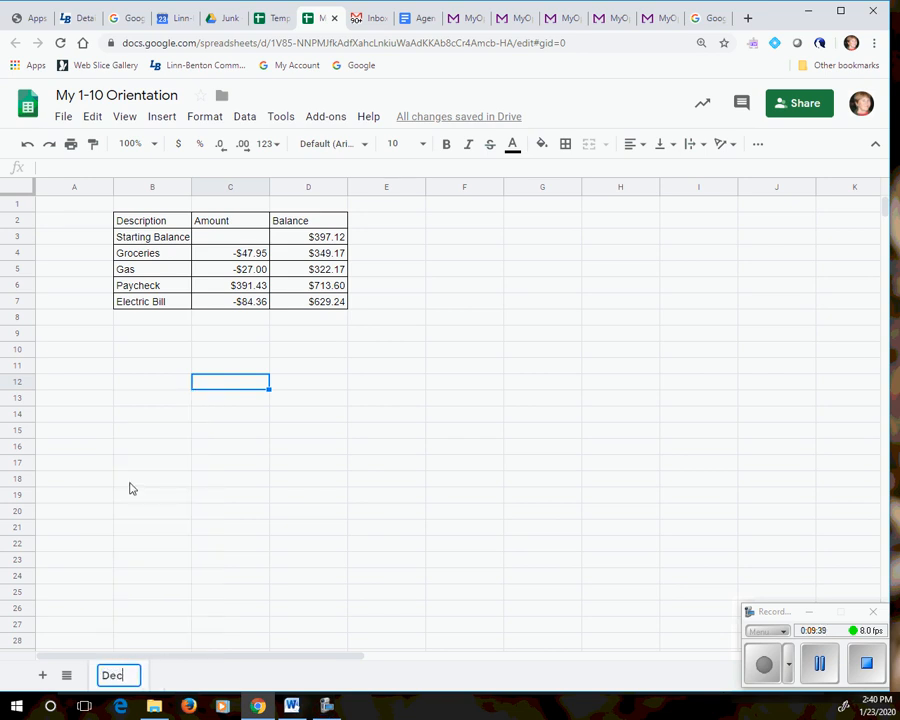
{"action": "type", "text": "ember "}
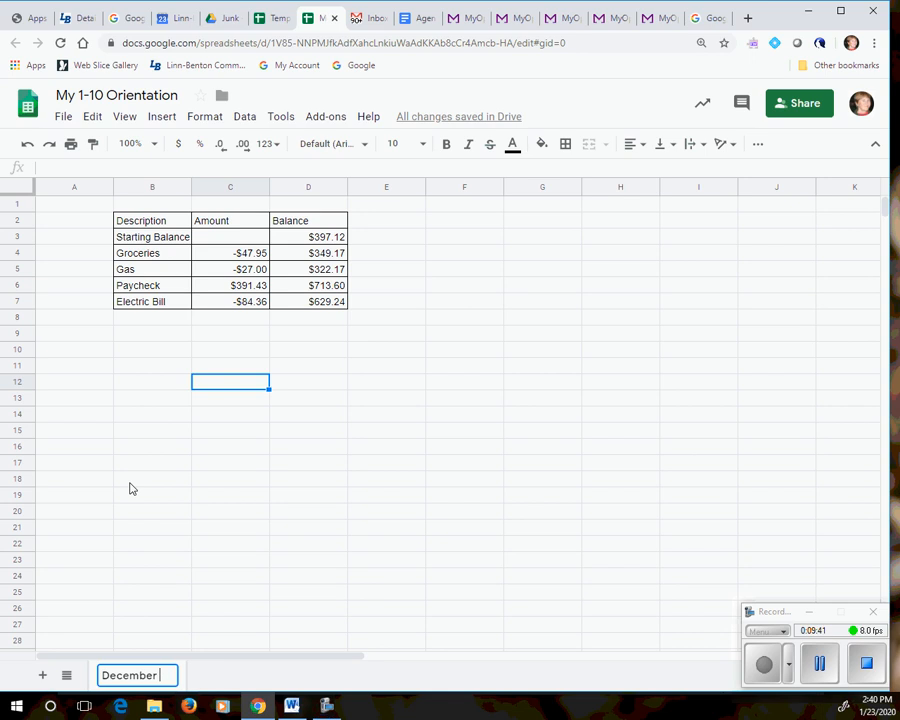
{"action": "type", "text": "2019"}
{"action": "left_click", "coordinate": [130, 484]}
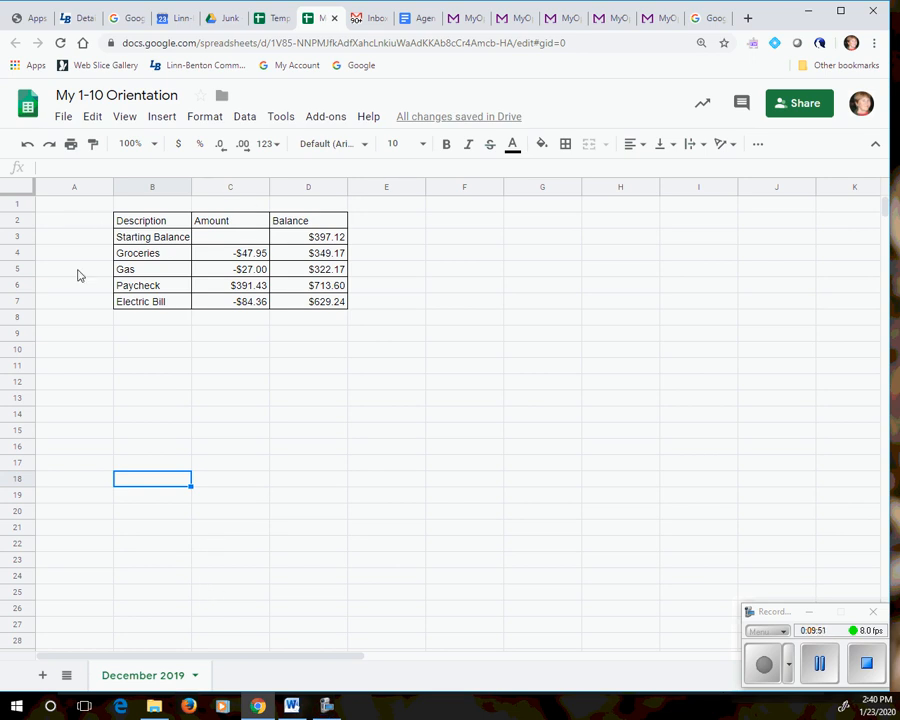
Step: Duplicate the December 2019 sheet and rename the copy as January 2020
{"action": "left_click", "coordinate": [195, 676]}
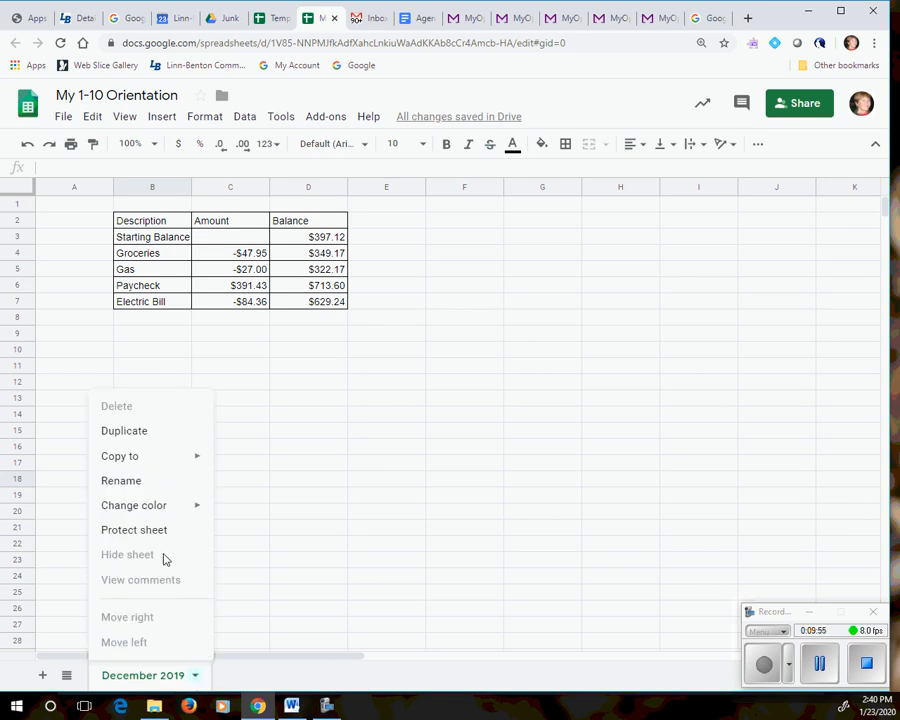
{"action": "left_click", "coordinate": [127, 434]}
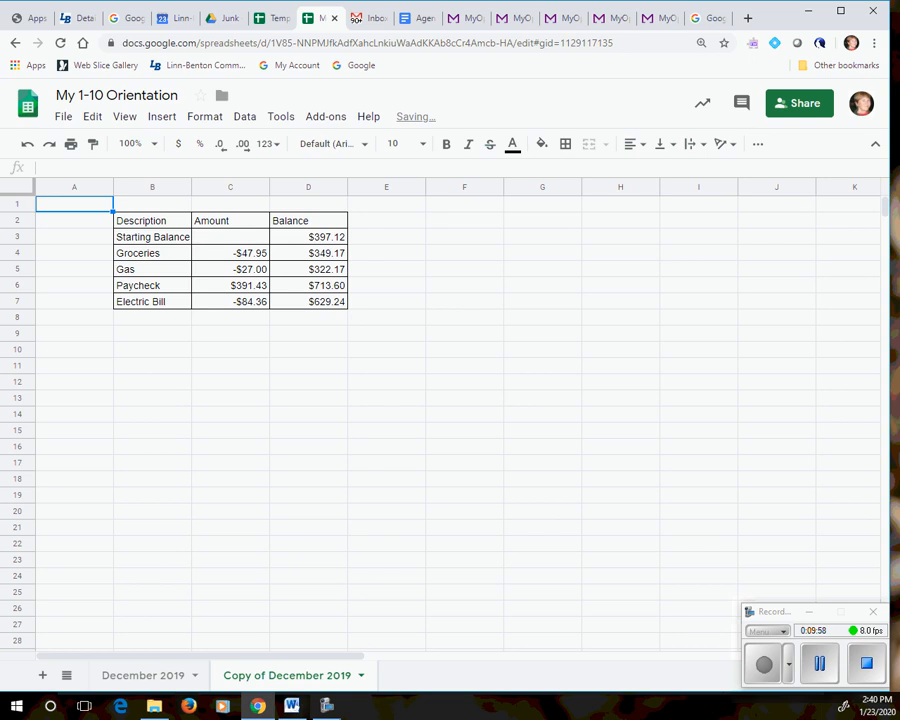
{"action": "left_click", "coordinate": [271, 676]}
{"action": "left_click", "coordinate": [236, 486]}
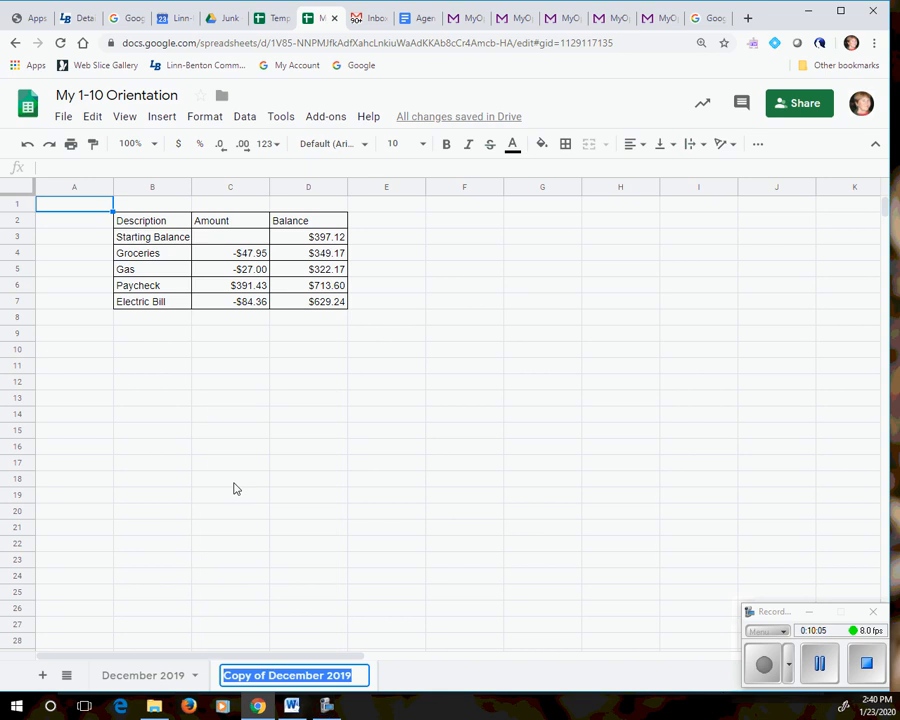
{"action": "type", "text": "Janua"}
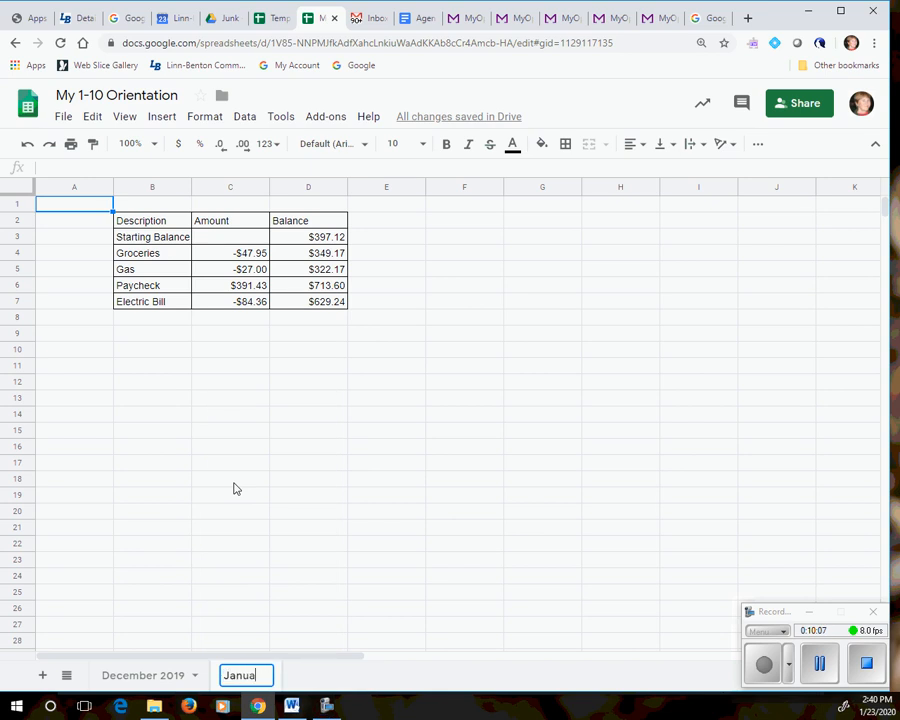
{"action": "type", "text": "ry 2020"}
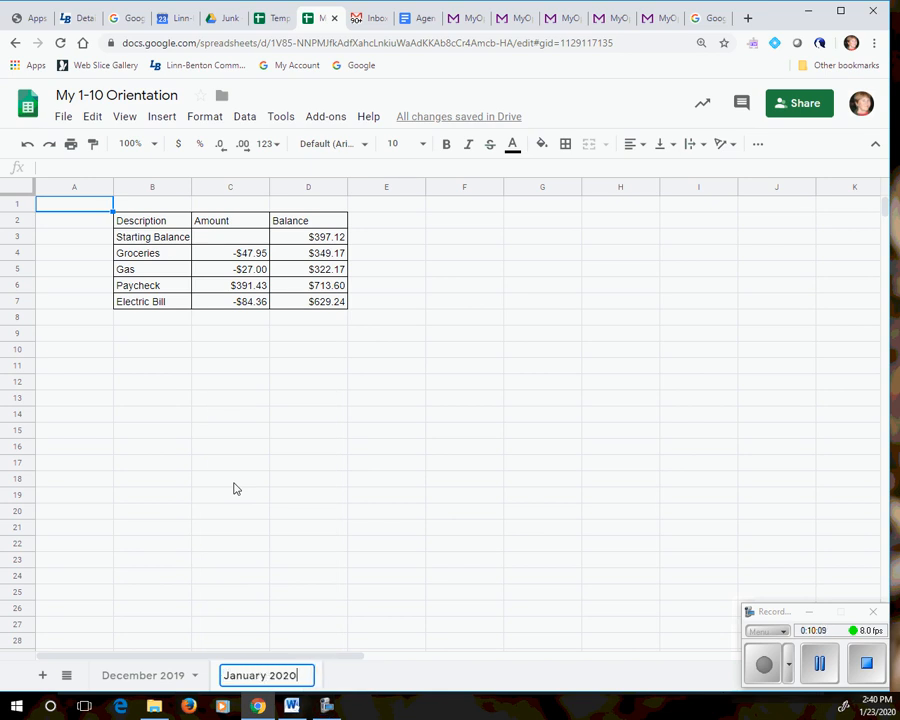
Step: In the January 2020 sheet, set the groceries amount to -55.43 and the gas amount to -51
{"action": "left_click", "coordinate": [246, 256]}
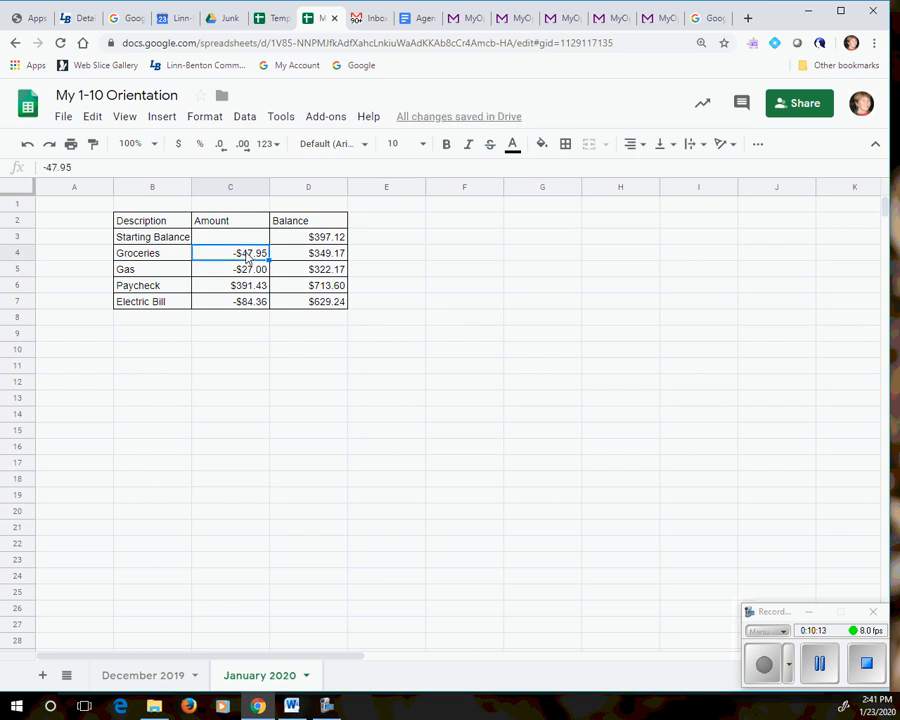
{"action": "type", "text": "-55.43"}
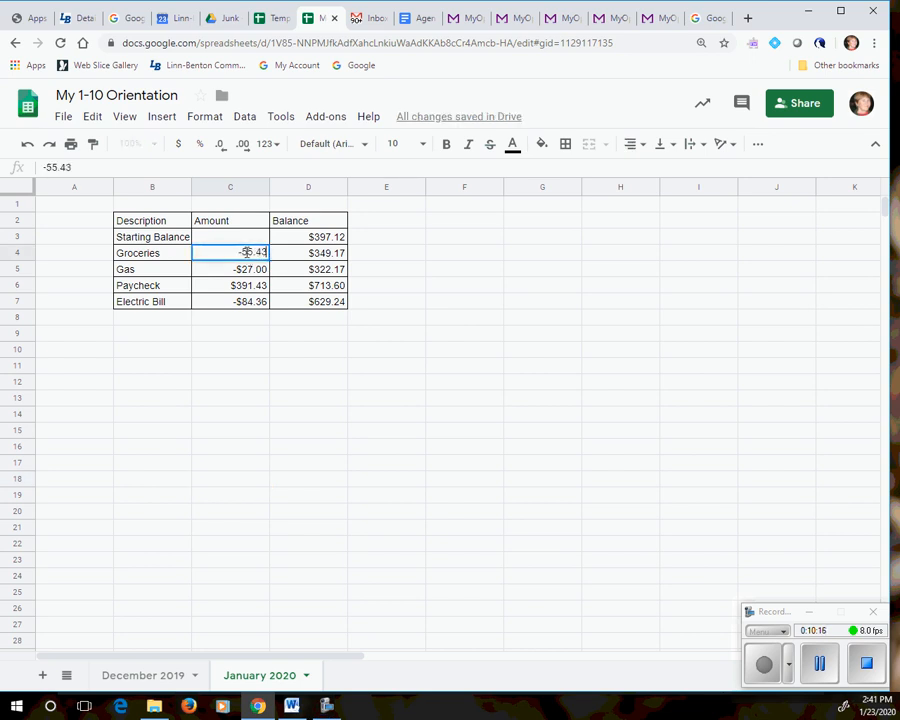
{"action": "key", "text": "Return"}
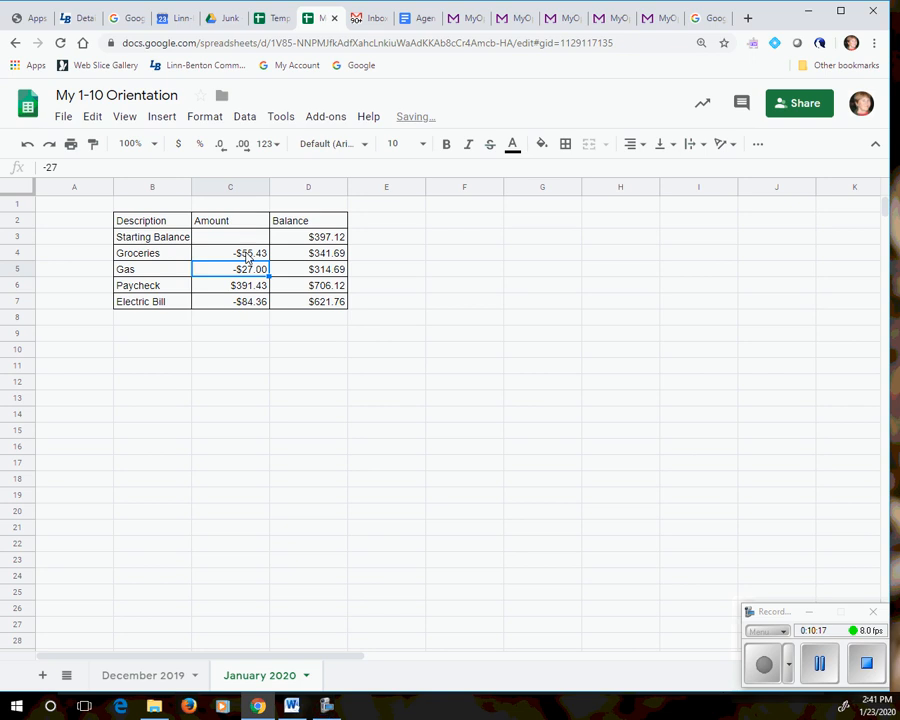
{"action": "type", "text": "-"}
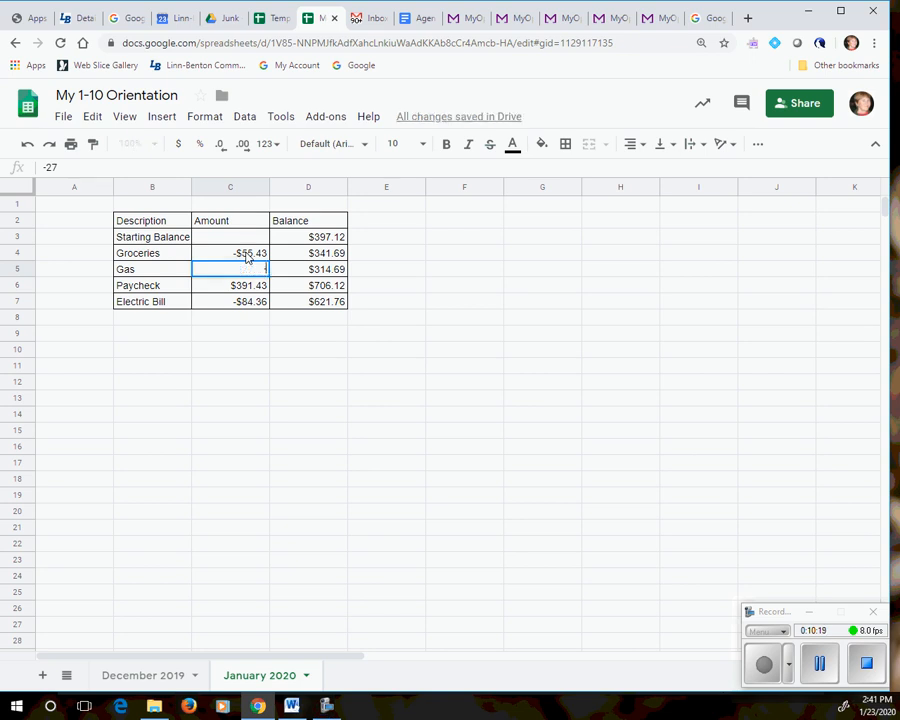
{"action": "type", "text": "51"}
{"action": "key", "text": "Return"}
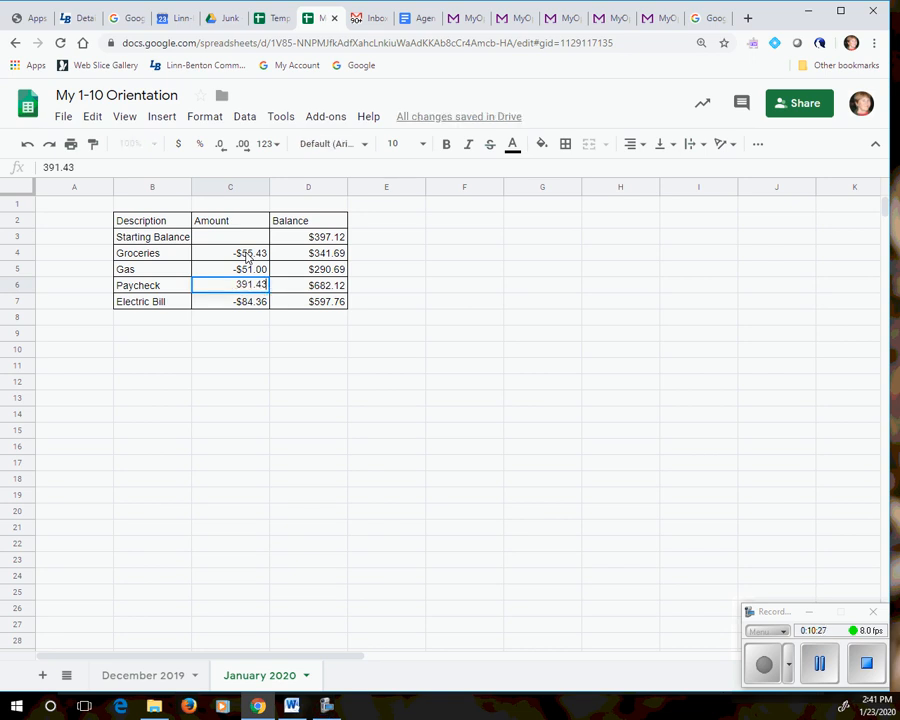
Step: Keep the paycheck amount and set the electric bill amount in C7 to -112.35
{"action": "key", "text": "Down"}
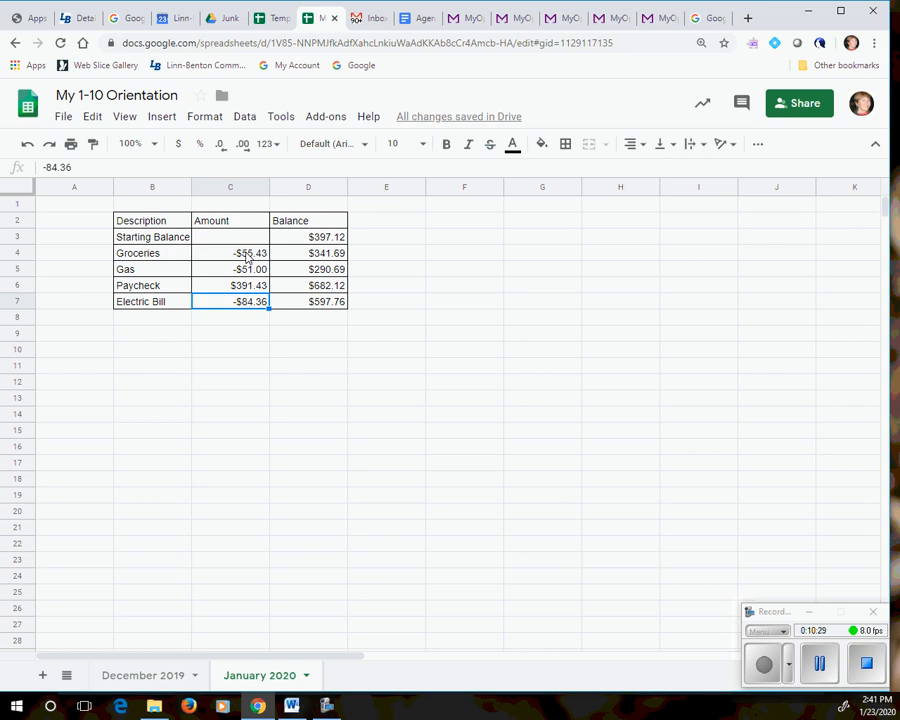
{"action": "type", "text": "-$1"}
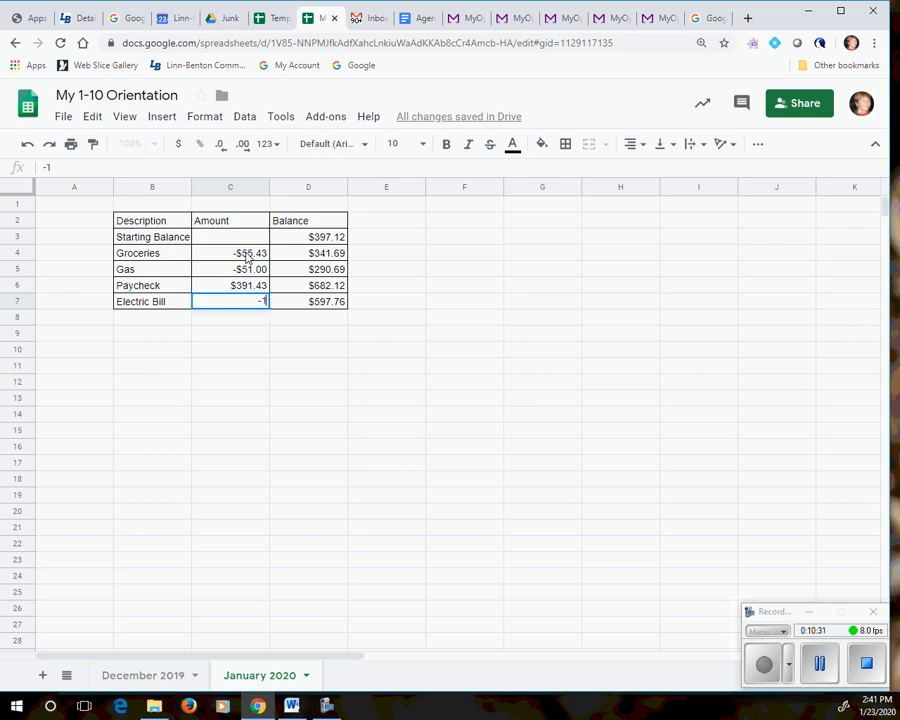
{"action": "type", "text": "12.35"}
{"action": "key", "text": "Return"}
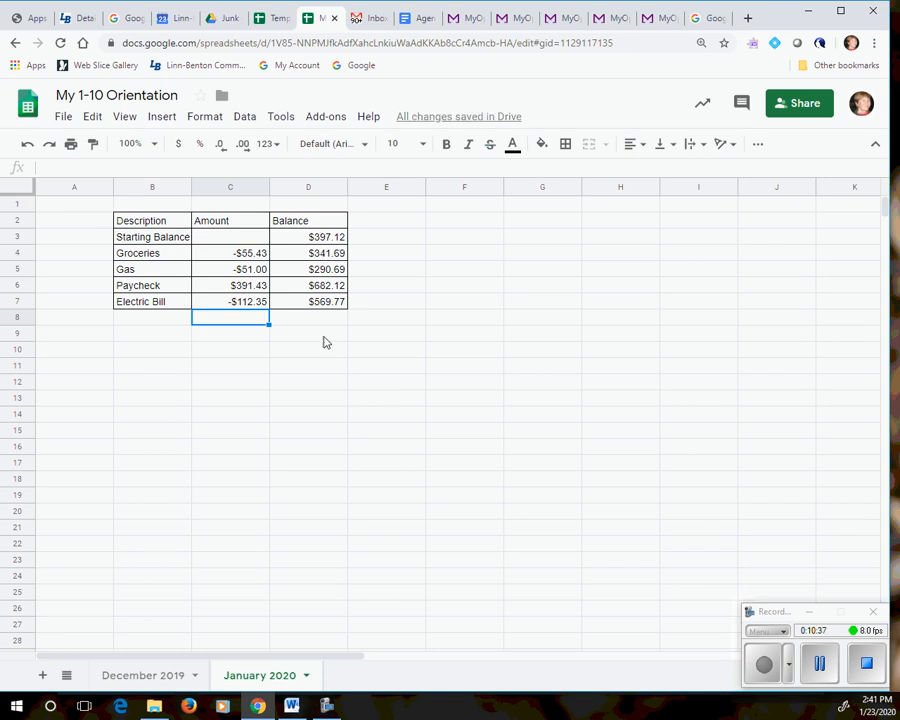
Step: Check the balance formulas in cells D4 through D7 of the January 2020 sheet
{"action": "left_click", "coordinate": [310, 256]}
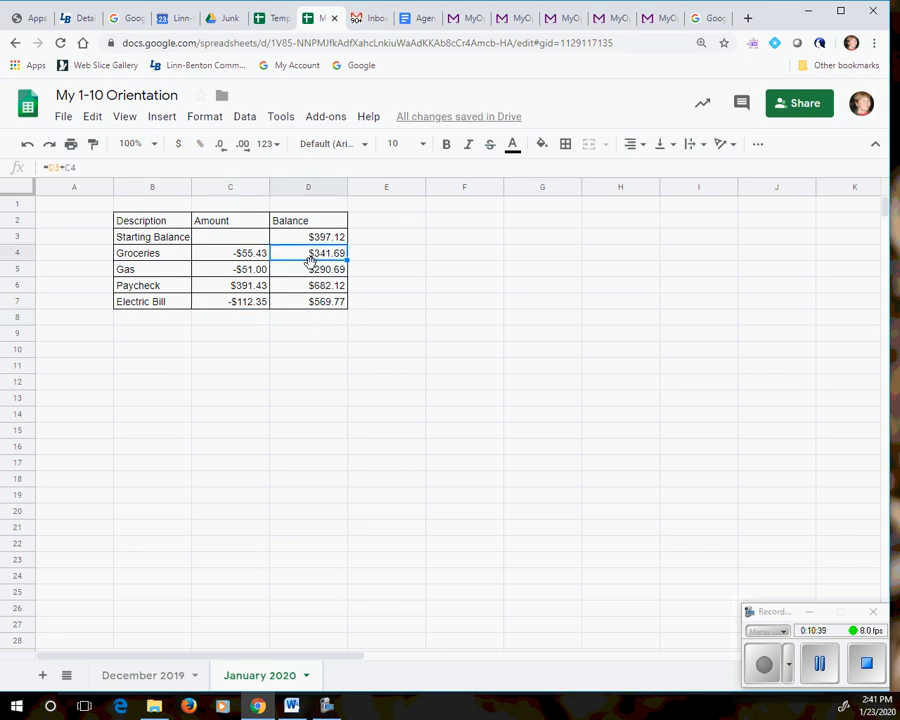
{"action": "left_click", "coordinate": [312, 270]}
{"action": "left_click", "coordinate": [313, 283]}
{"action": "left_click", "coordinate": [315, 305]}
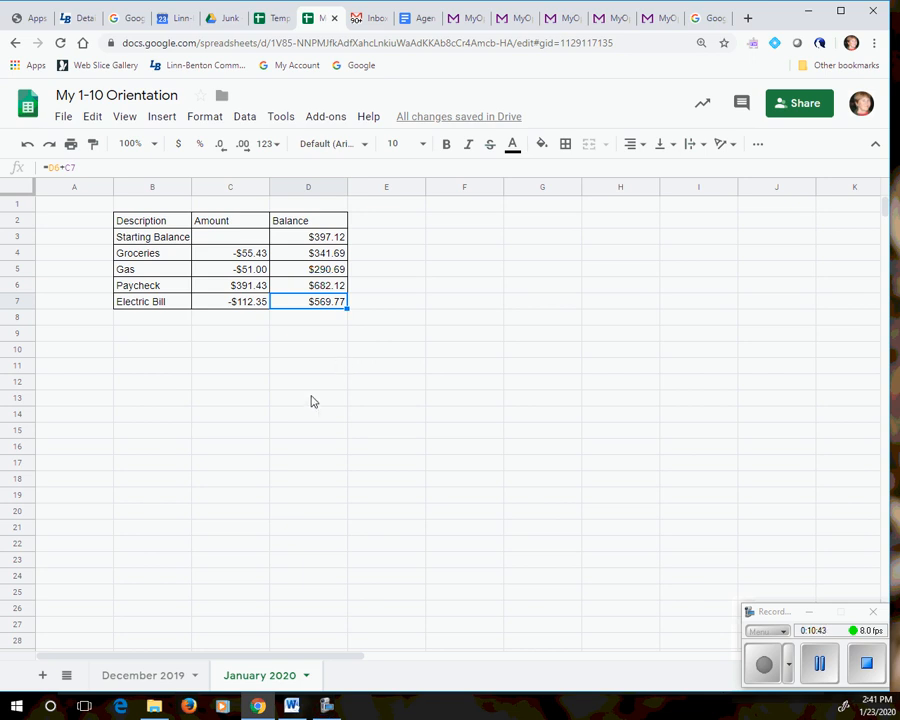
Step: Look up the December 2019 closing balance and set the January 2020 starting balance in D3 to 624.94
{"action": "left_click", "coordinate": [145, 678]}
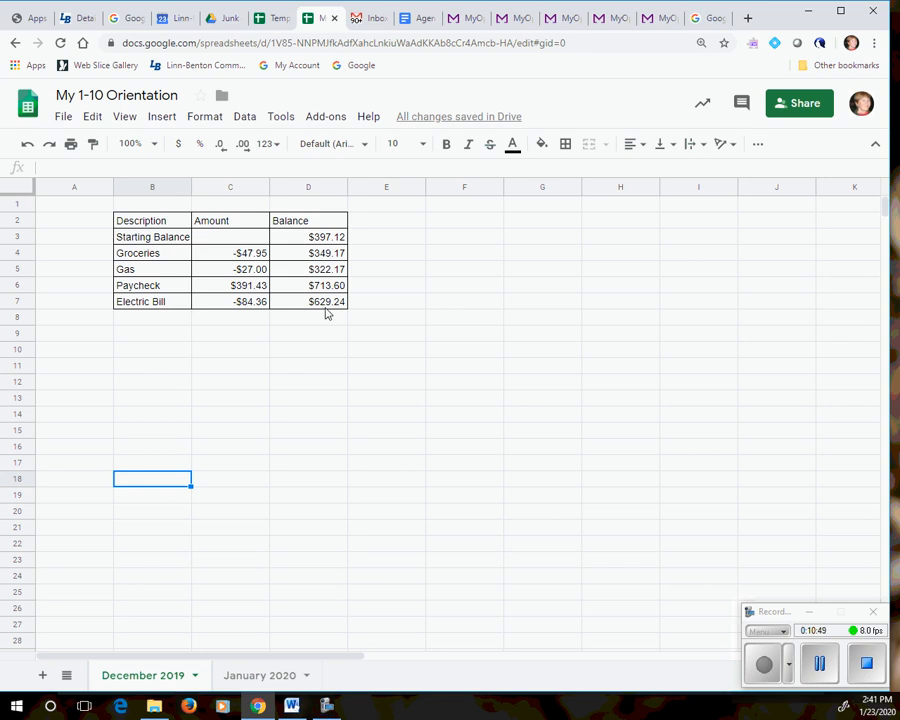
{"action": "left_click", "coordinate": [247, 676]}
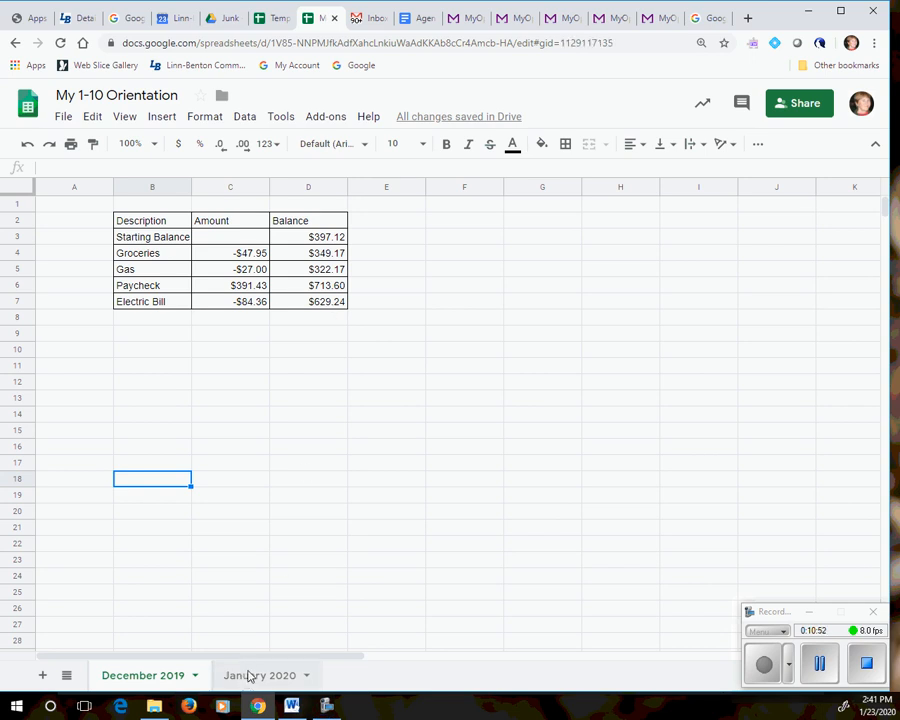
{"action": "left_click", "coordinate": [307, 237]}
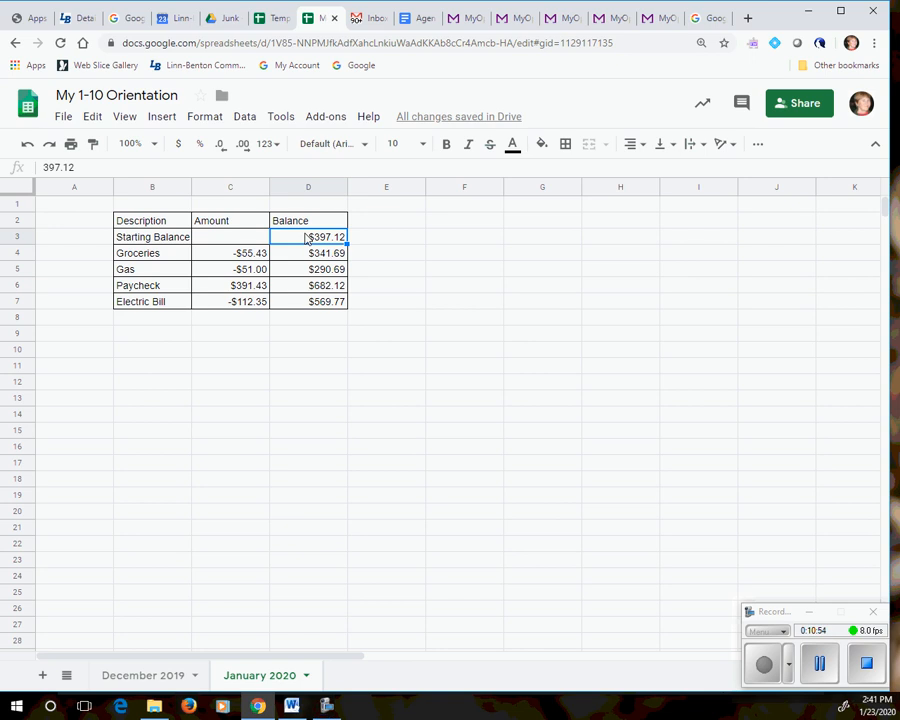
{"action": "type", "text": "62"}
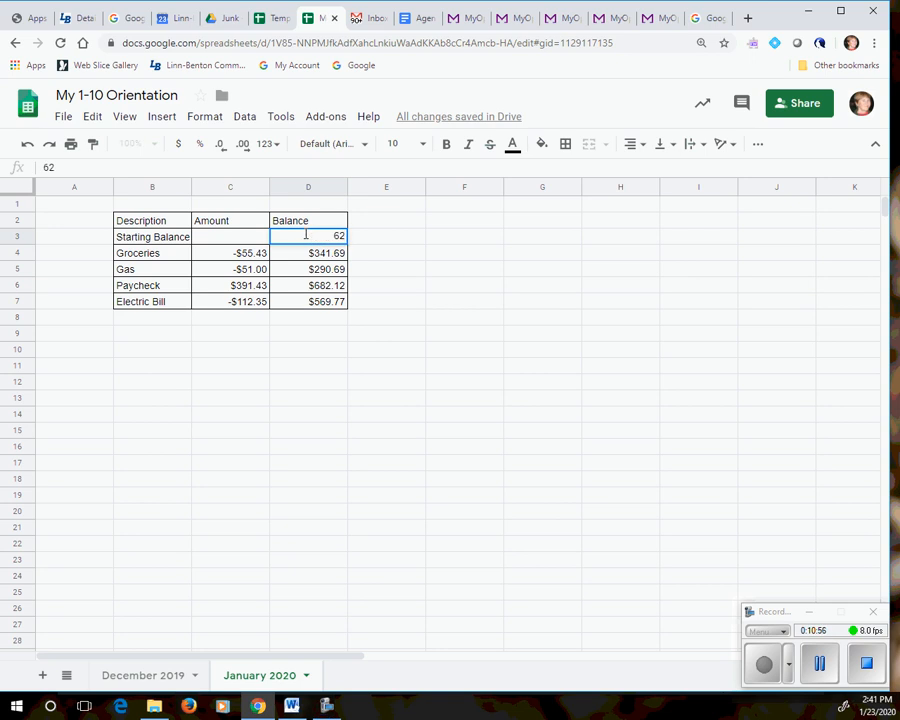
{"action": "type", "text": "4.94"}
{"action": "key", "text": "Return"}
{"action": "left_click", "coordinate": [289, 451]}
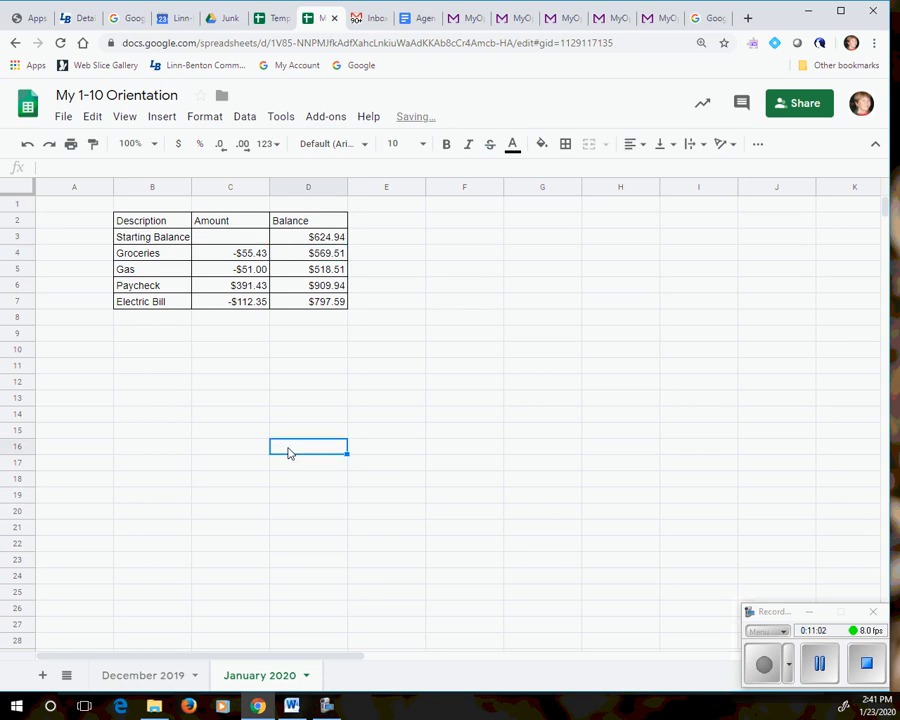
Step: Add a blank sheet from the December 2019 sheet and move it after January 2020
{"action": "left_click", "coordinate": [130, 678]}
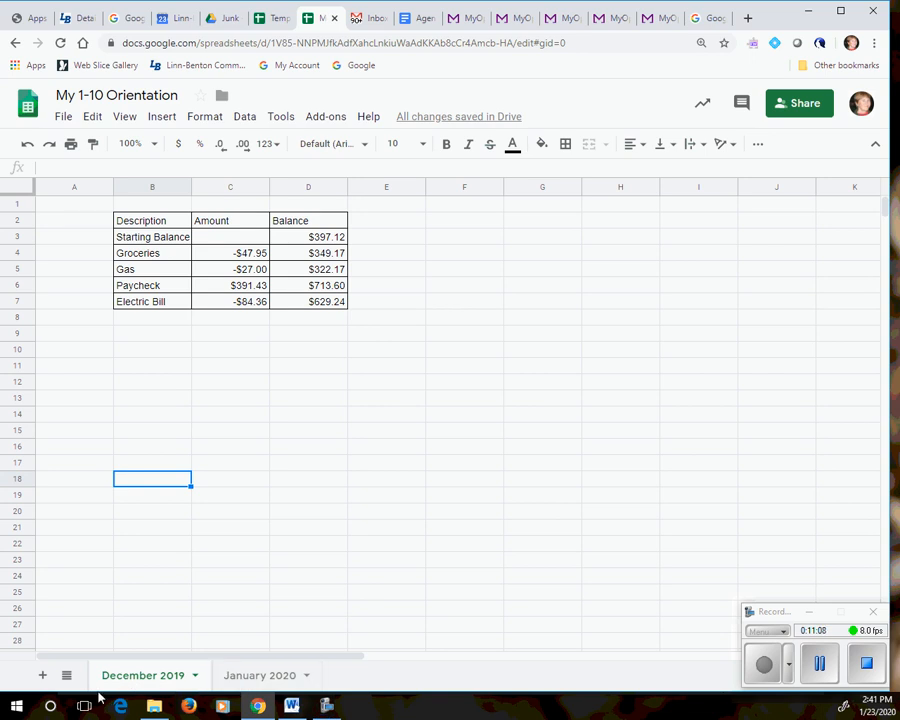
{"action": "left_click", "coordinate": [44, 677]}
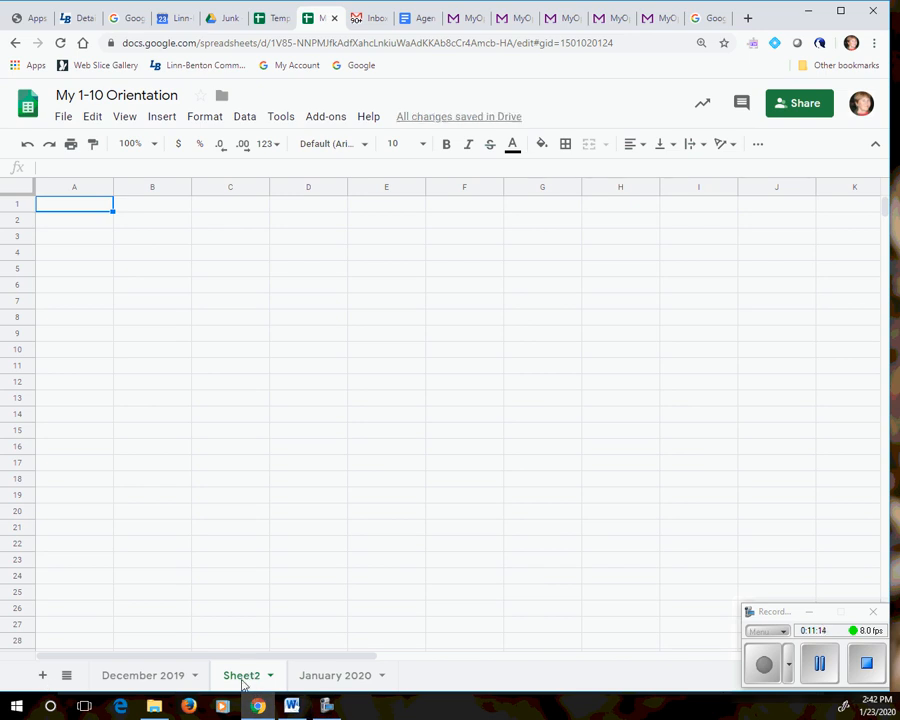
{"action": "left_click_drag", "start_coordinate": [243, 683], "coordinate": [398, 681]}
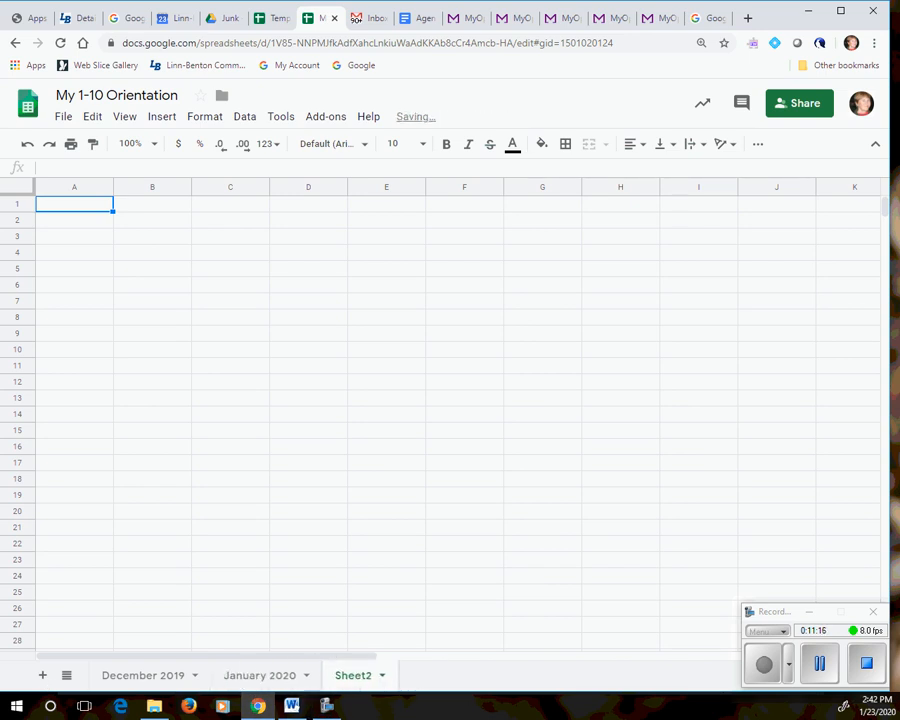
Step: Rename the new blank sheet as February 2020 and return to the December 2019 sheet
{"action": "left_click", "coordinate": [381, 676]}
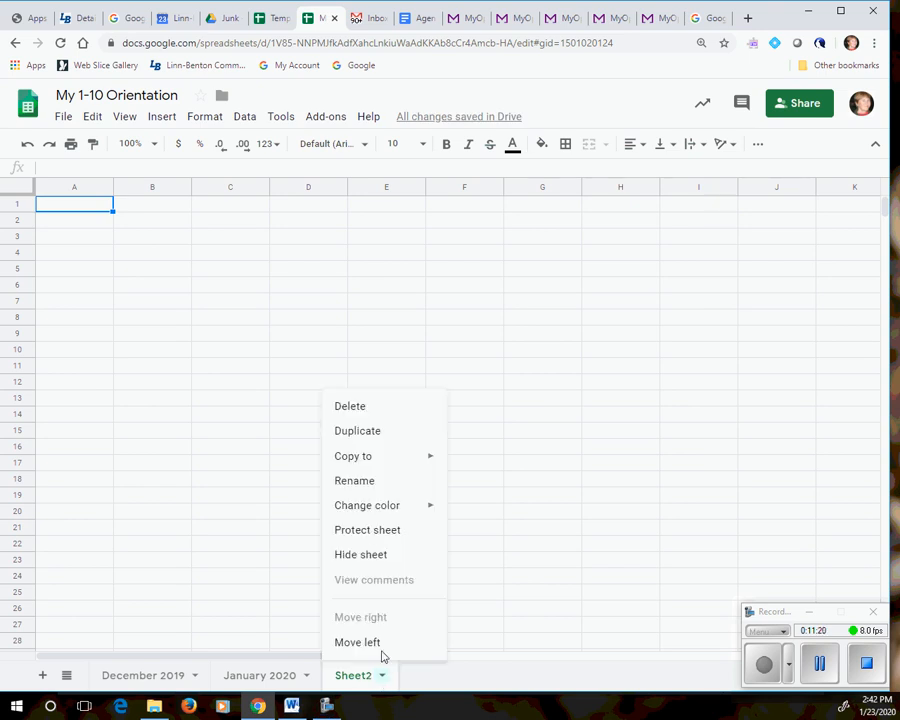
{"action": "left_click", "coordinate": [354, 480]}
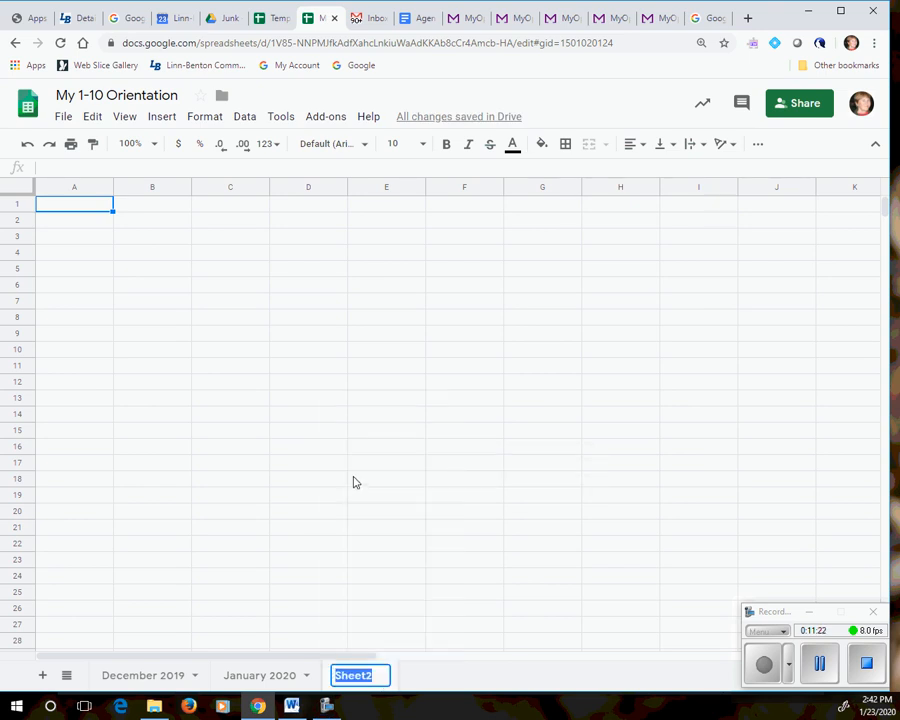
{"action": "type", "text": "Feb"}
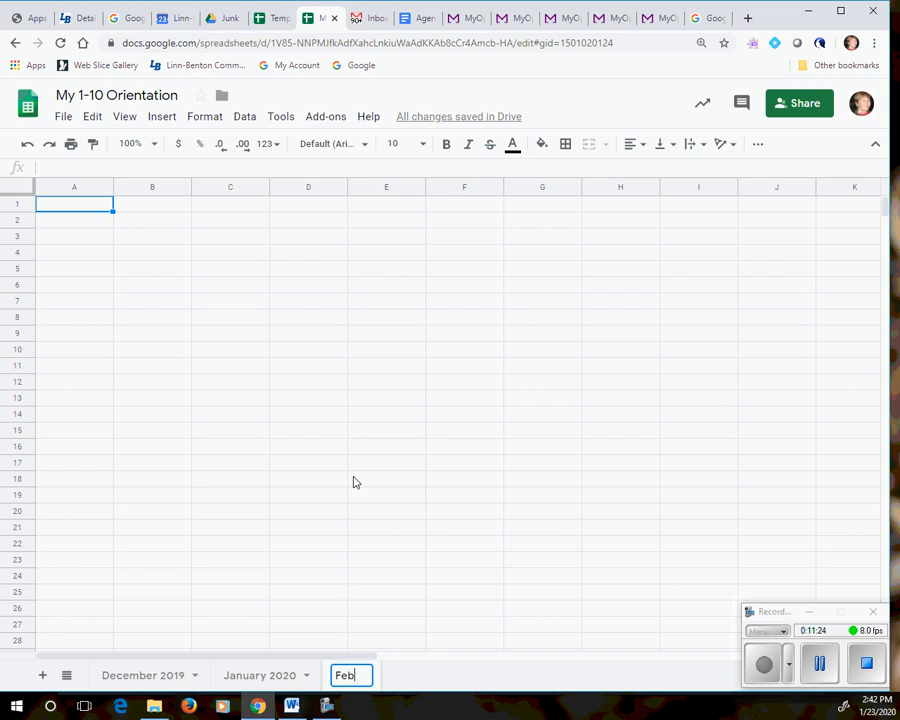
{"action": "type", "text": "ruary 2020"}
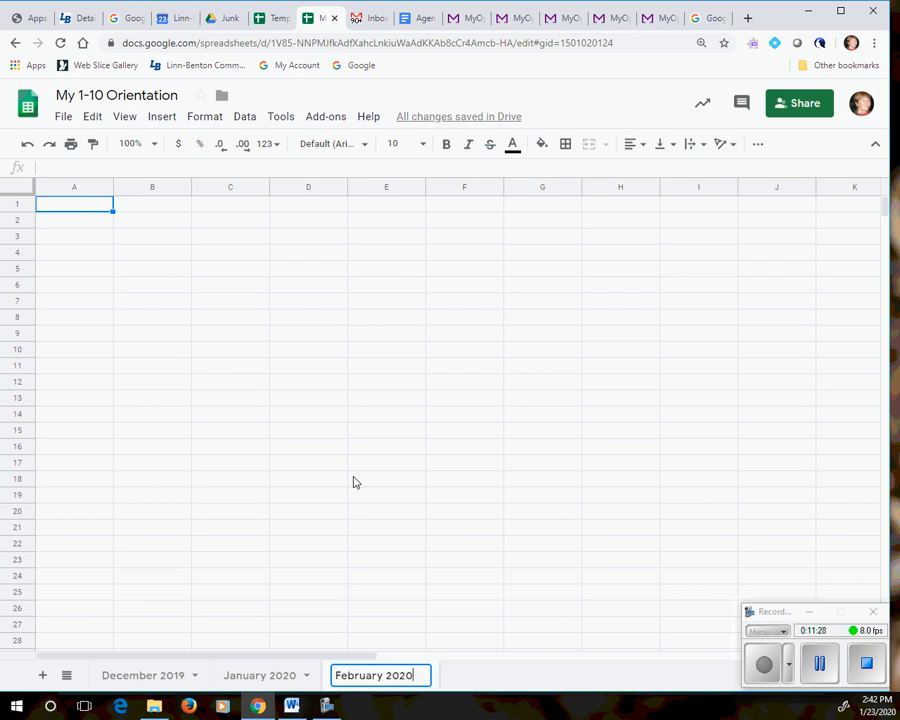
{"action": "left_click", "coordinate": [353, 483]}
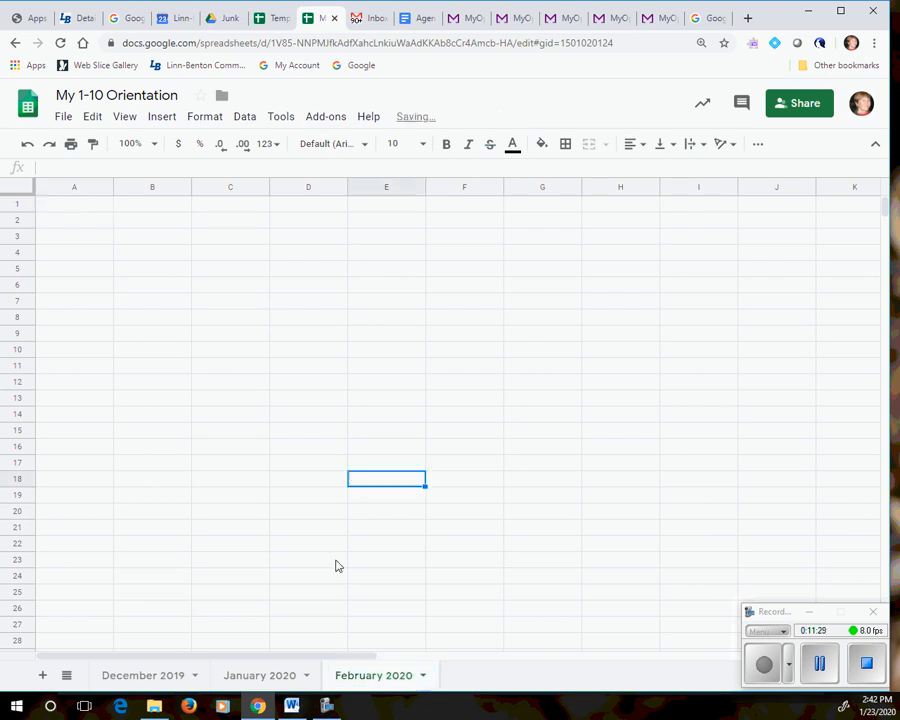
{"action": "left_click", "coordinate": [262, 676]}
{"action": "left_click", "coordinate": [161, 676]}
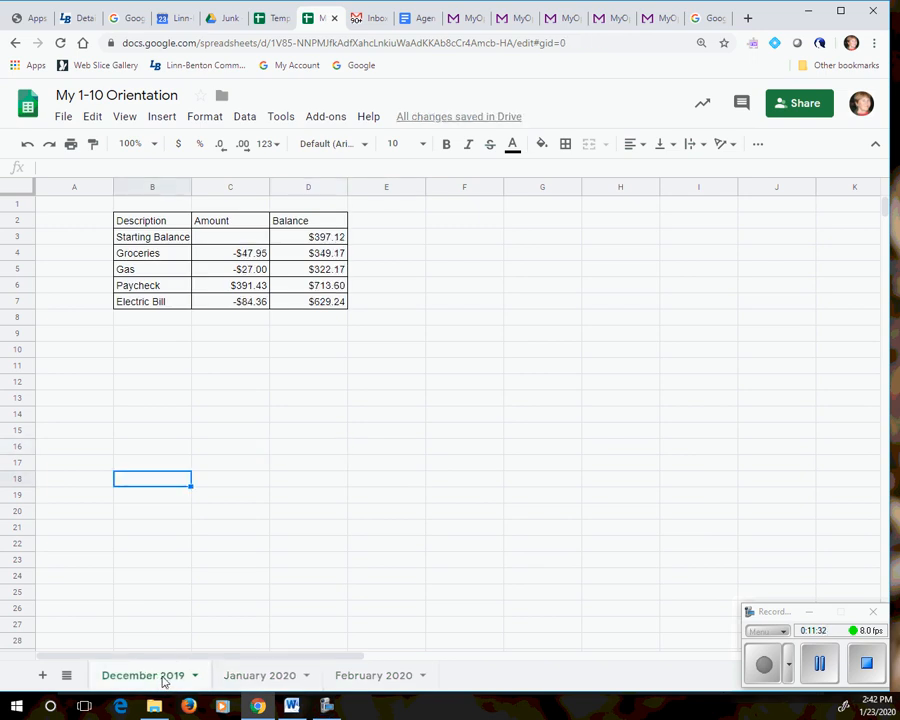